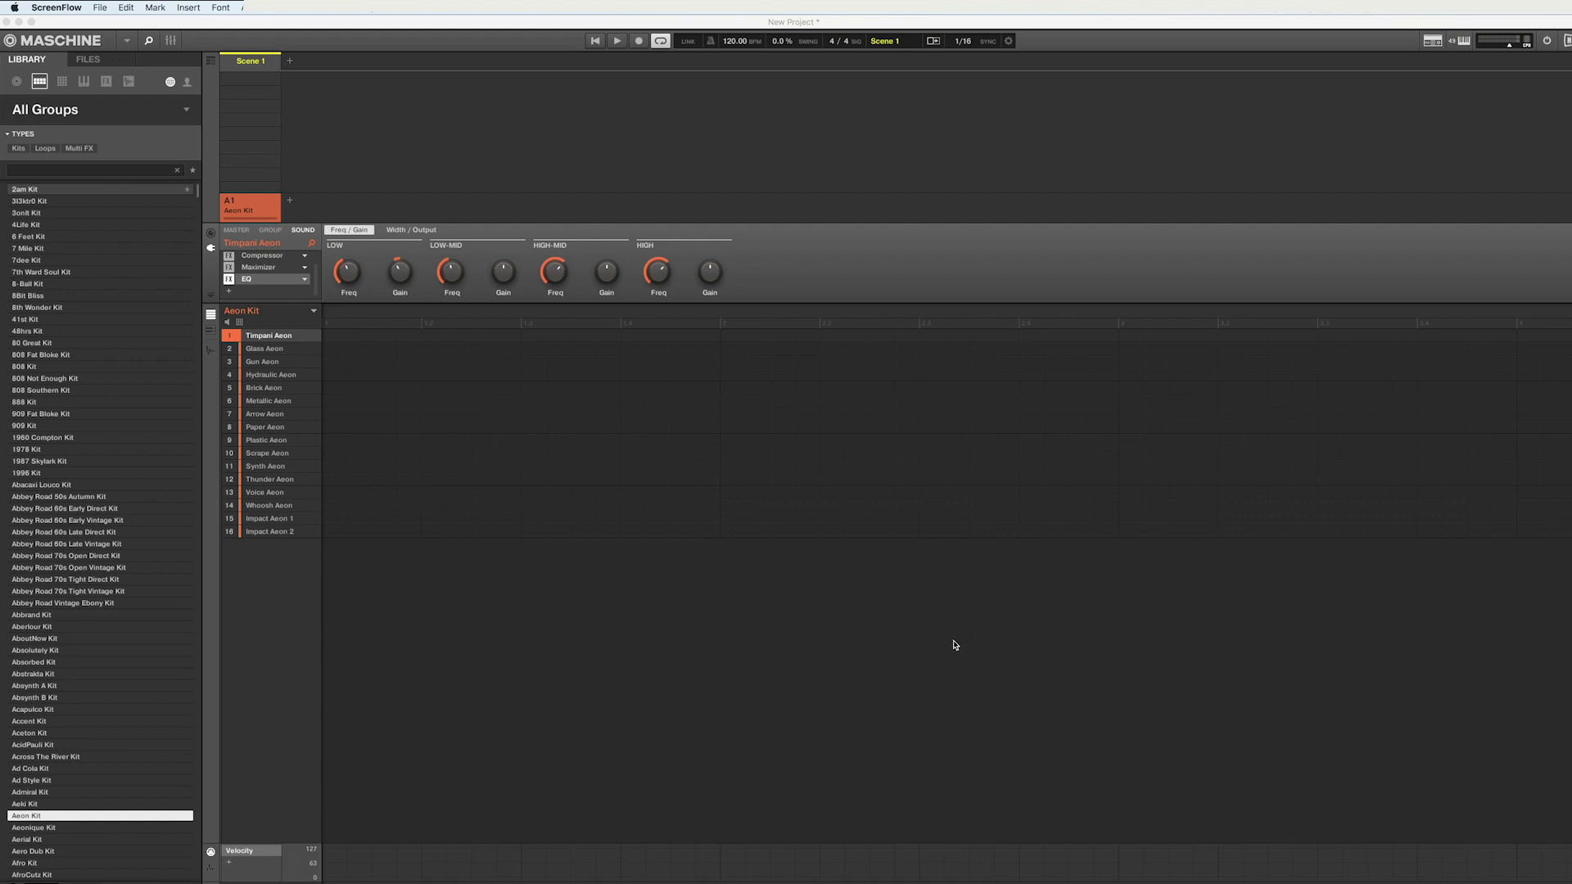
- Switch the Maschine 2 library to the expansion artwork tile view
left_click(65, 111)
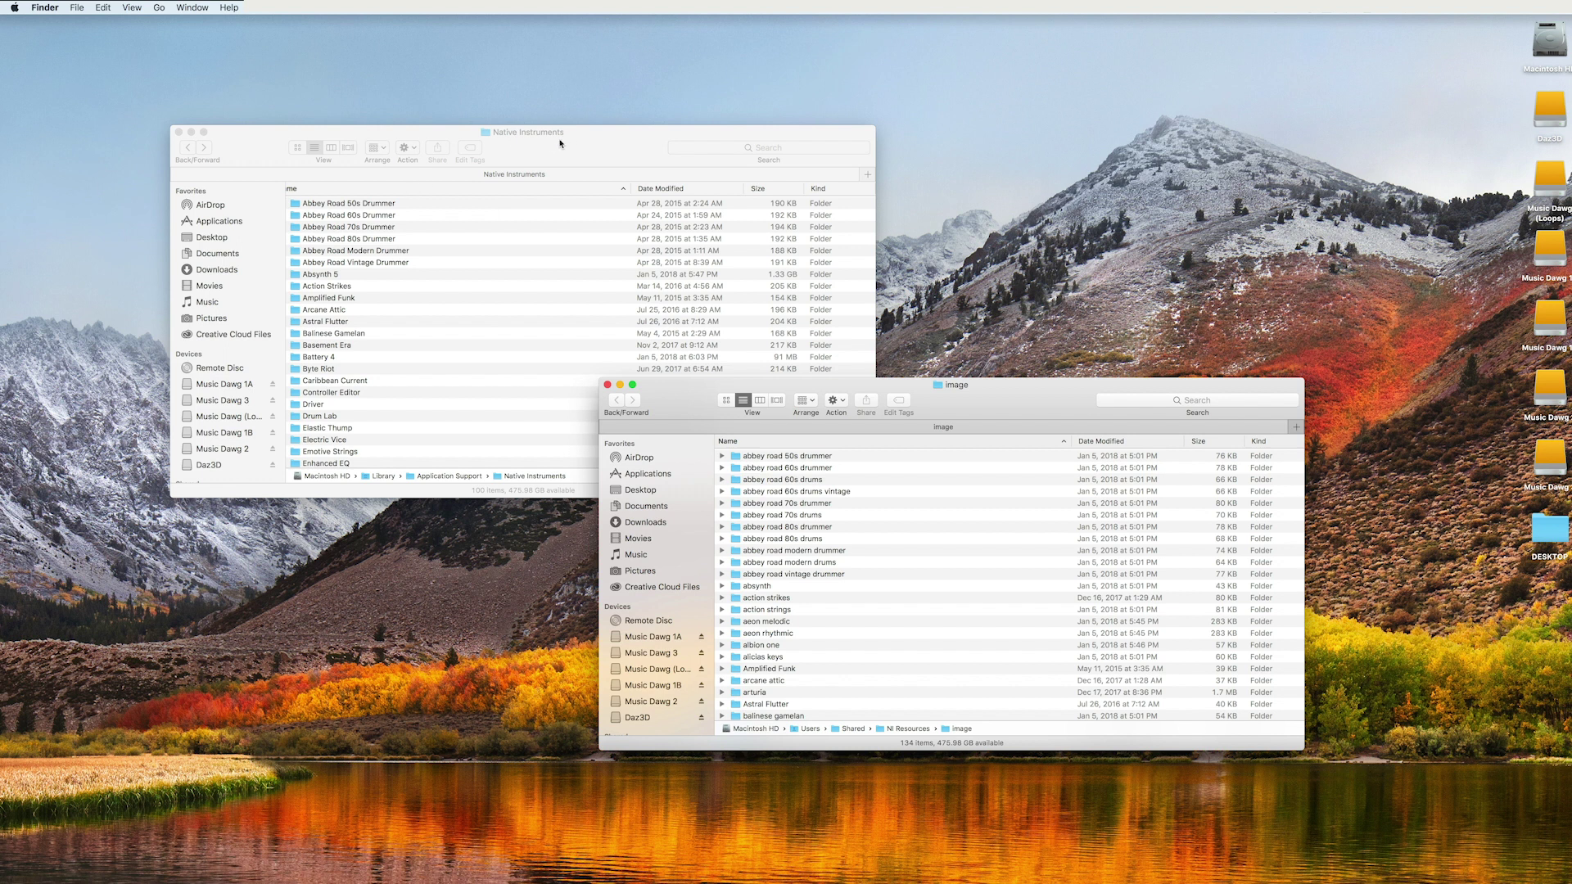
- Position the Native Instruments folder window upper left, browse its list, and select Byte Riot
left_click_drag(561, 144, 531, 133)
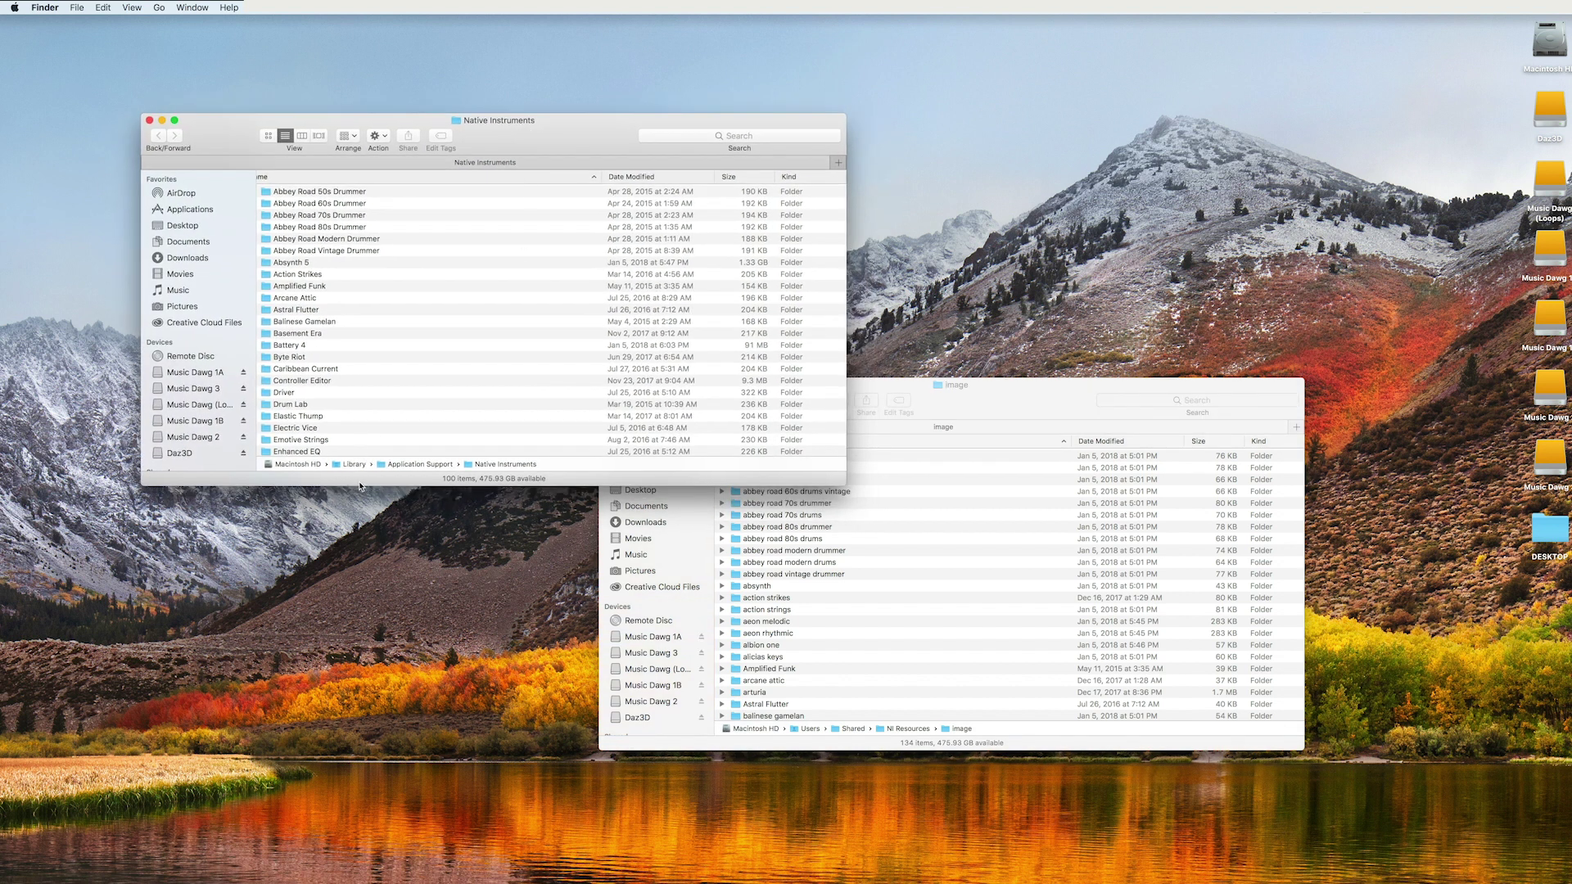
left_click_drag(381, 483, 371, 479)
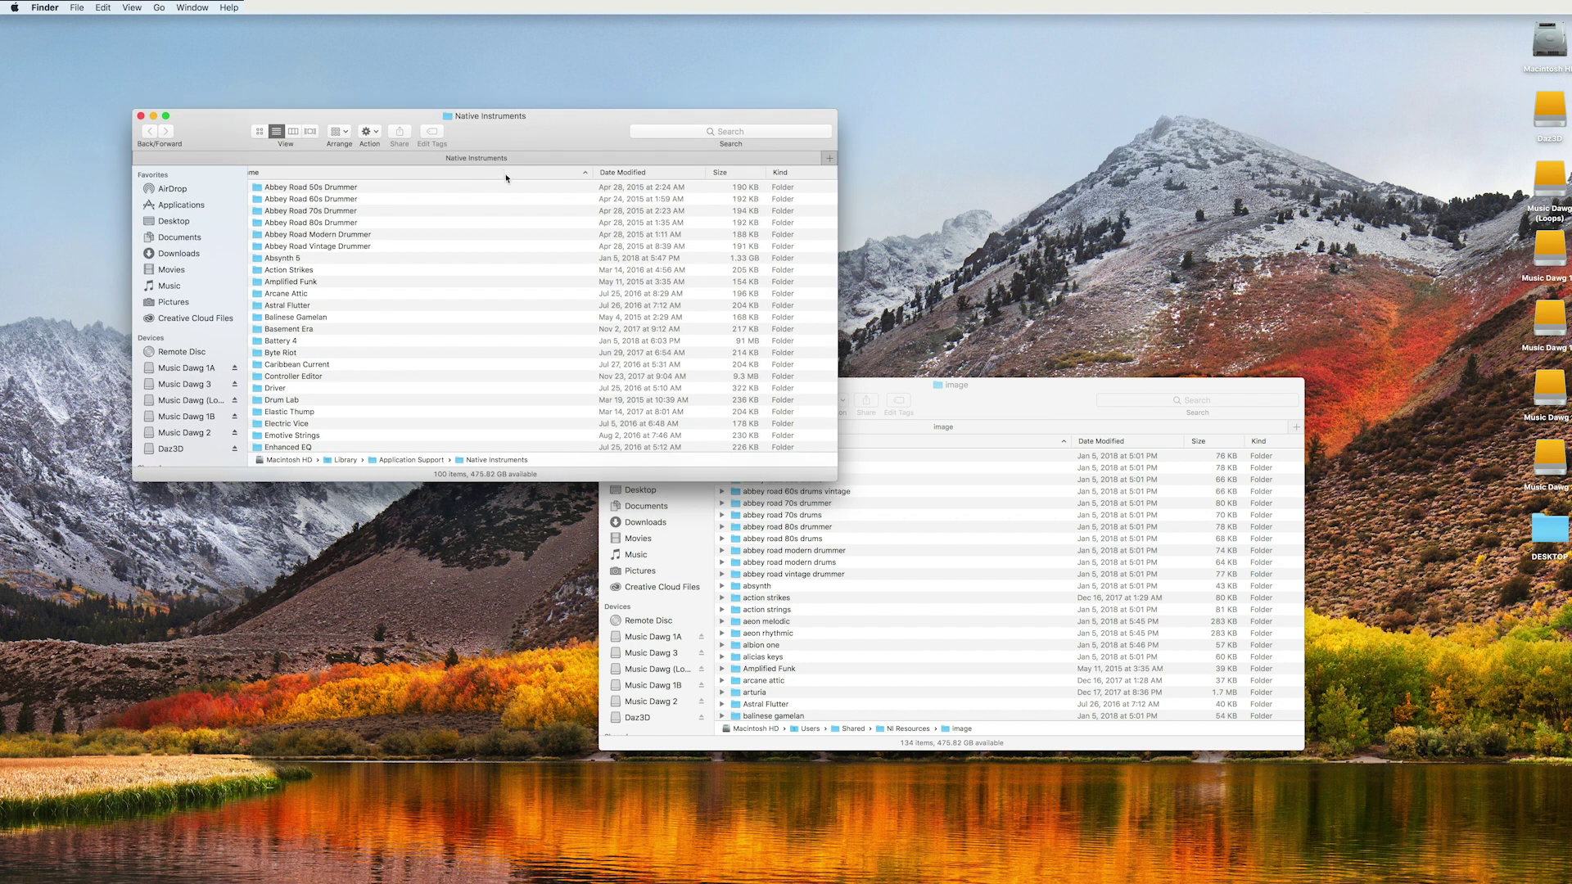
left_click_drag(529, 146, 543, 144)
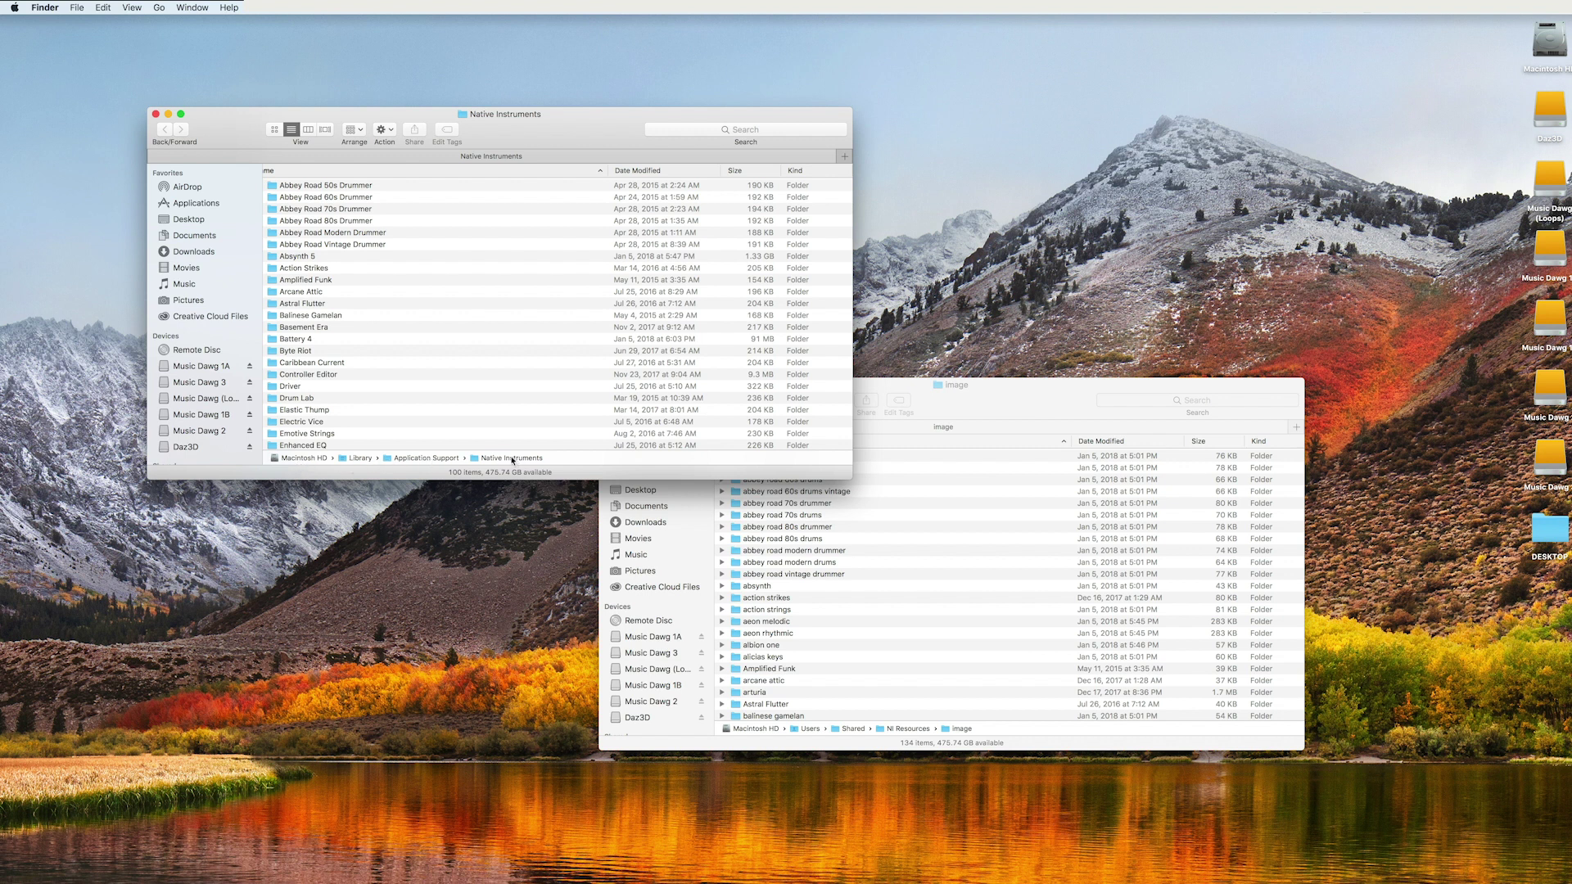
left_click_drag(520, 127, 516, 128)
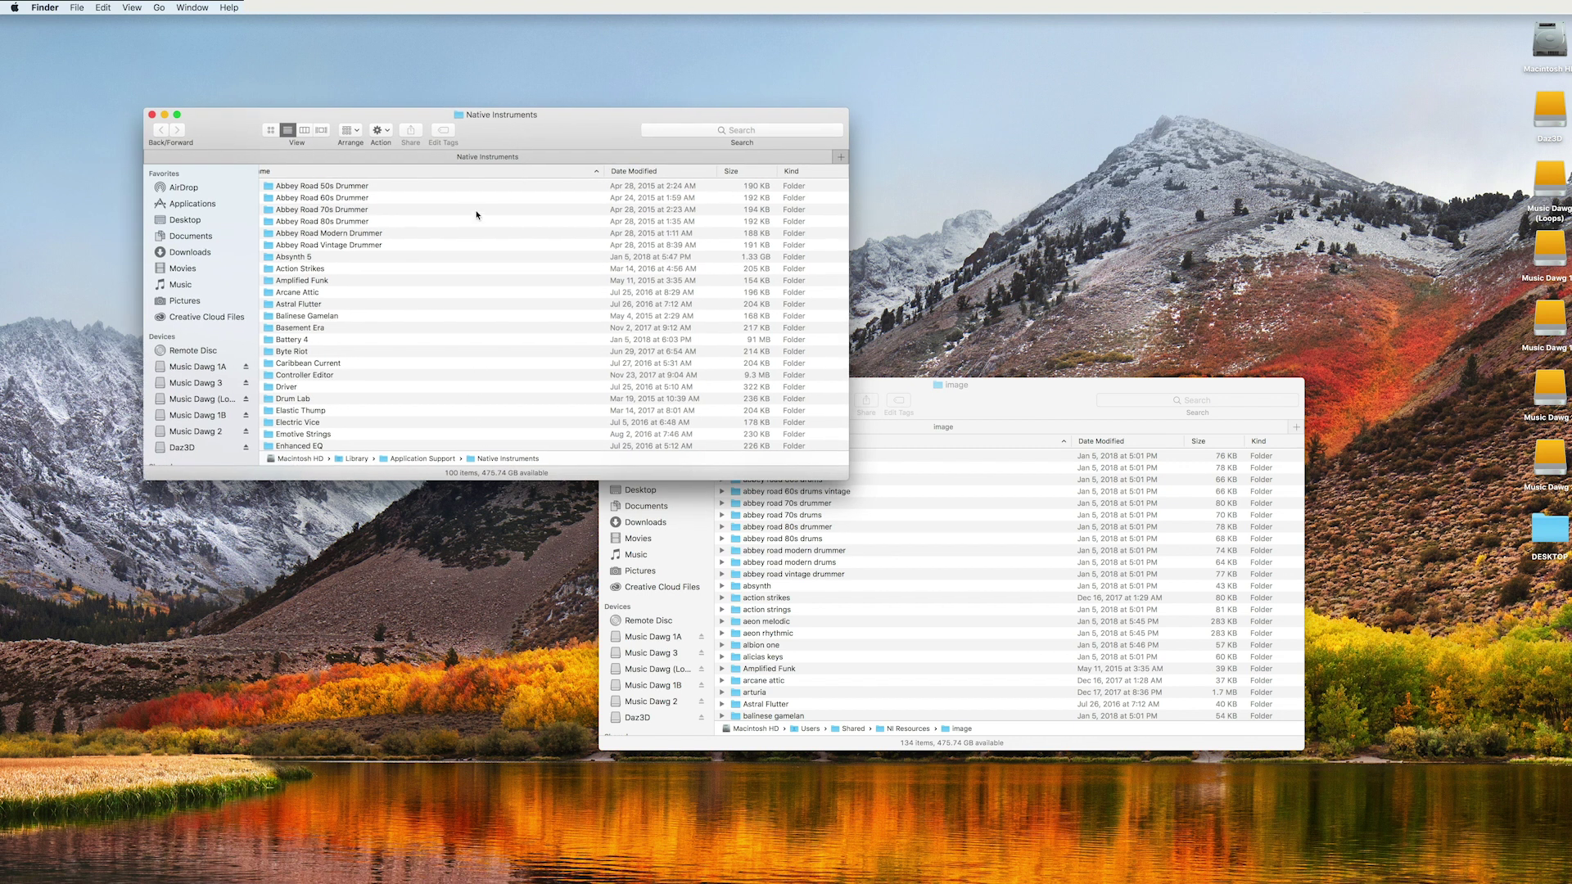
scroll(331, 374, "down", 15)
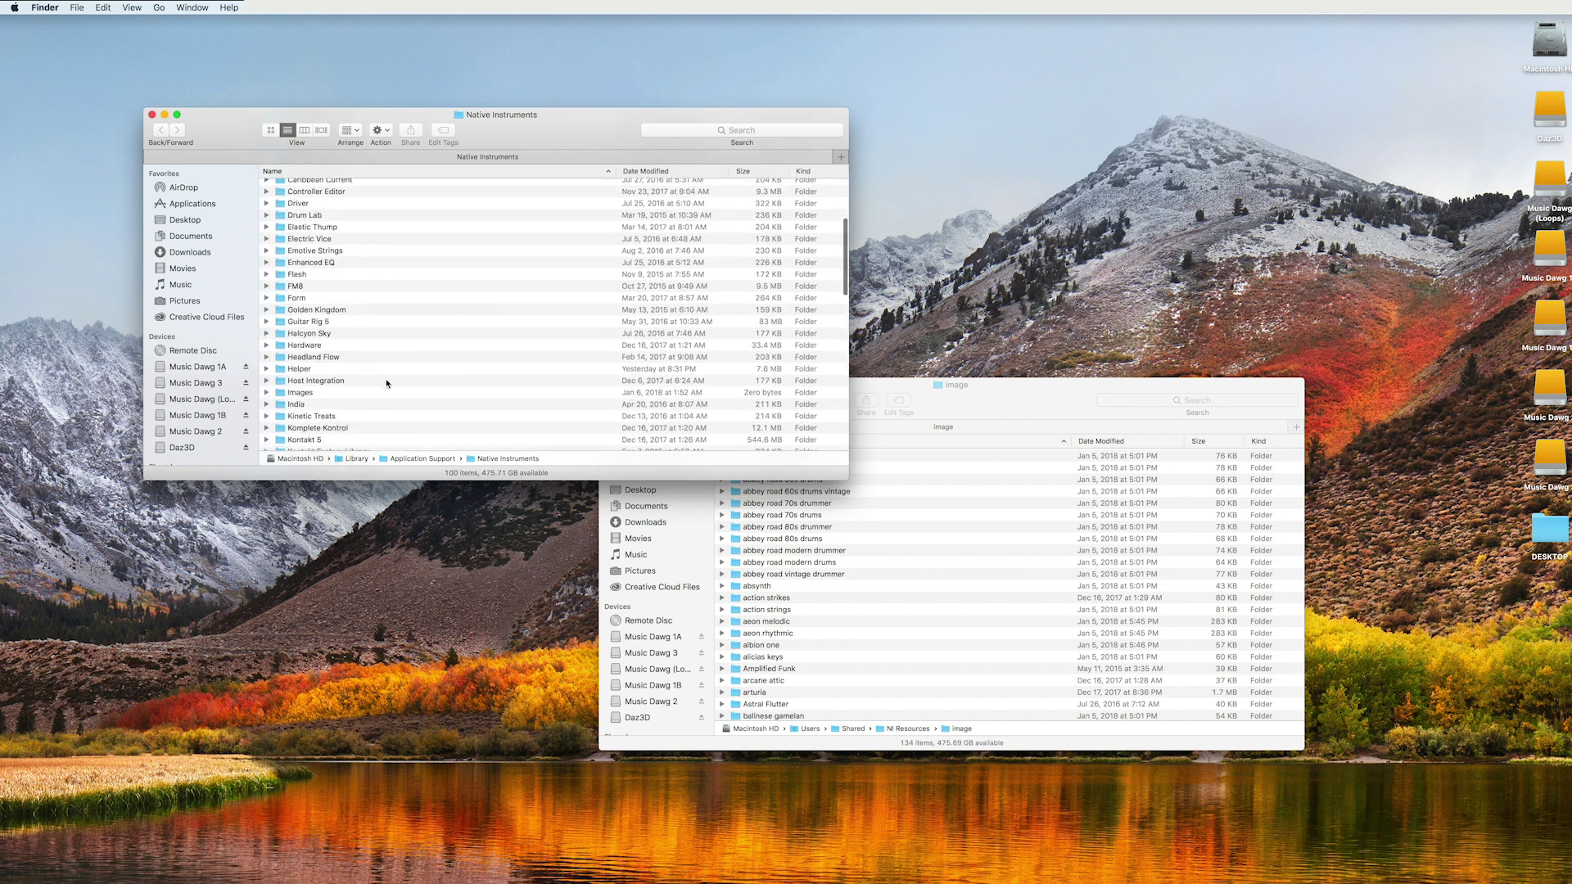
scroll(419, 348, "down", 15)
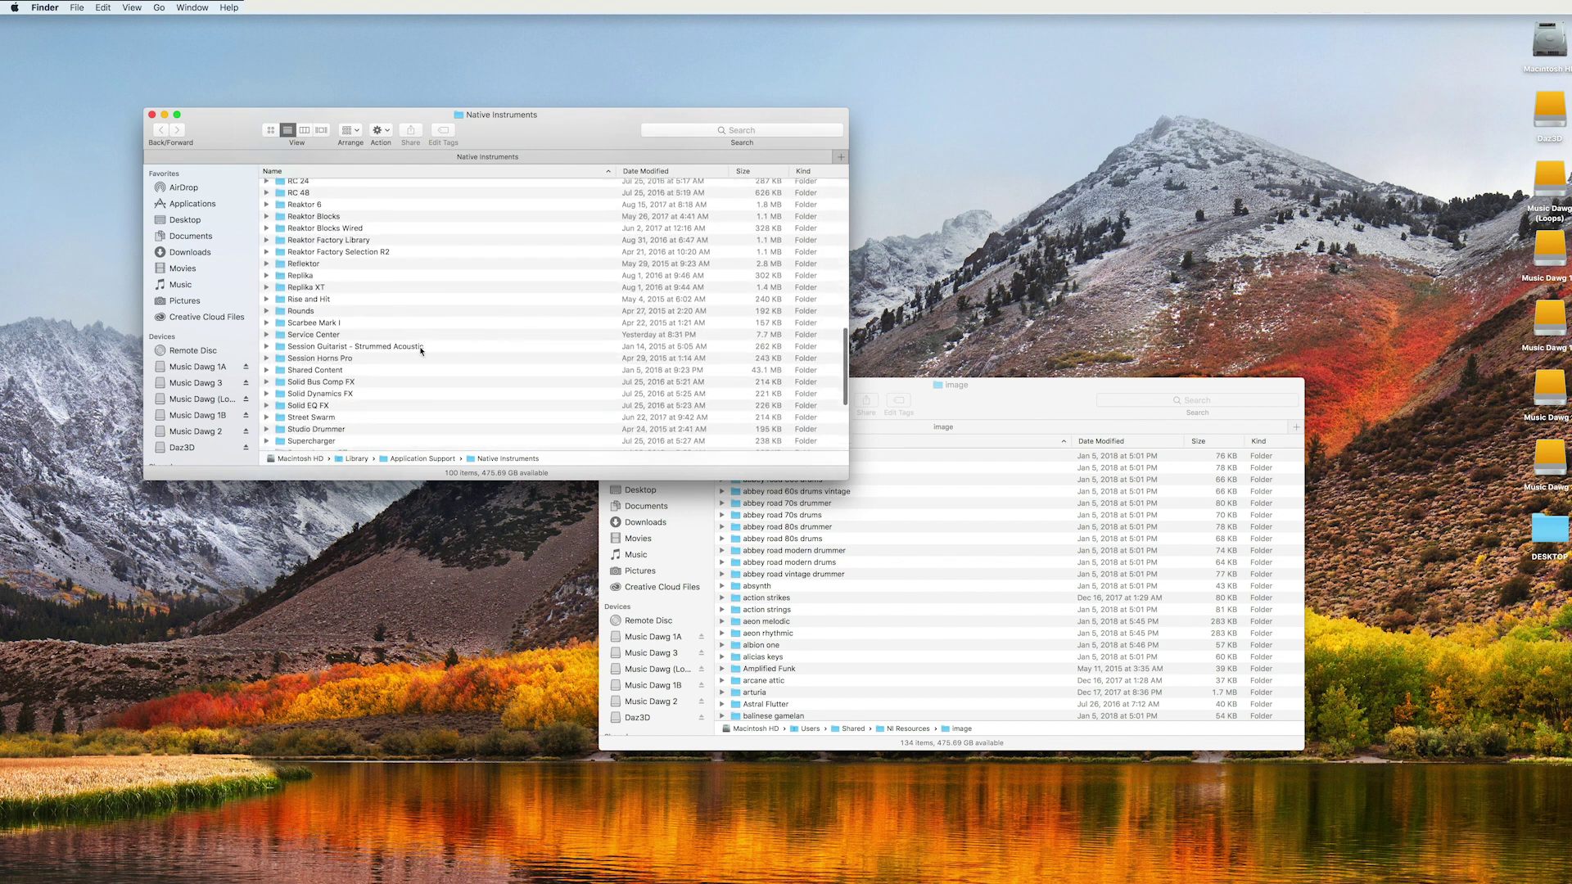
scroll(407, 301, "up", 20)
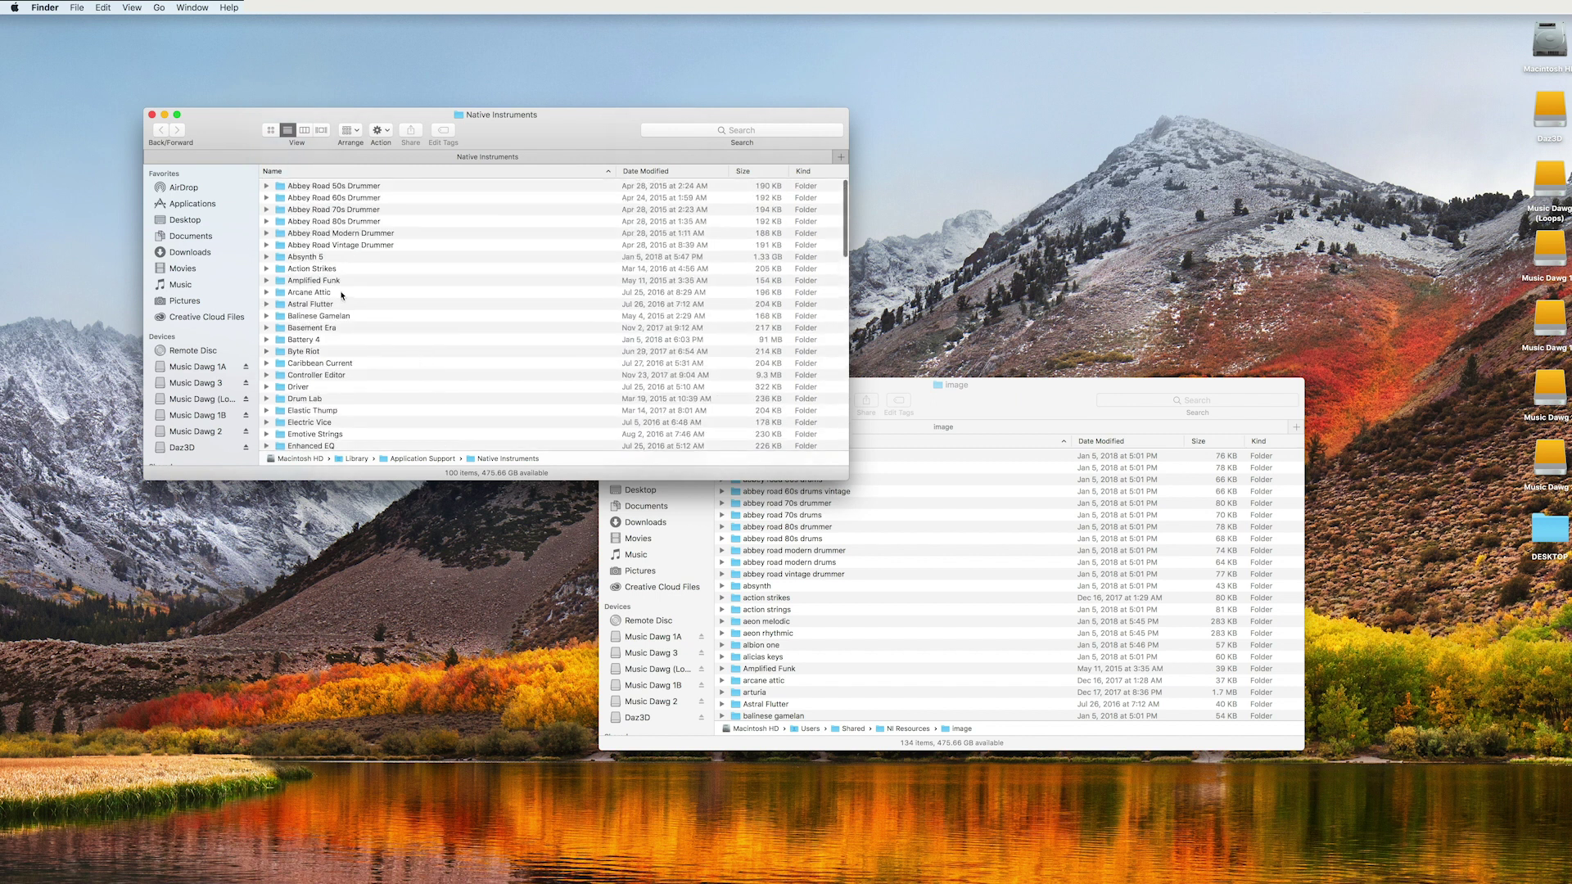
left_click(311, 353)
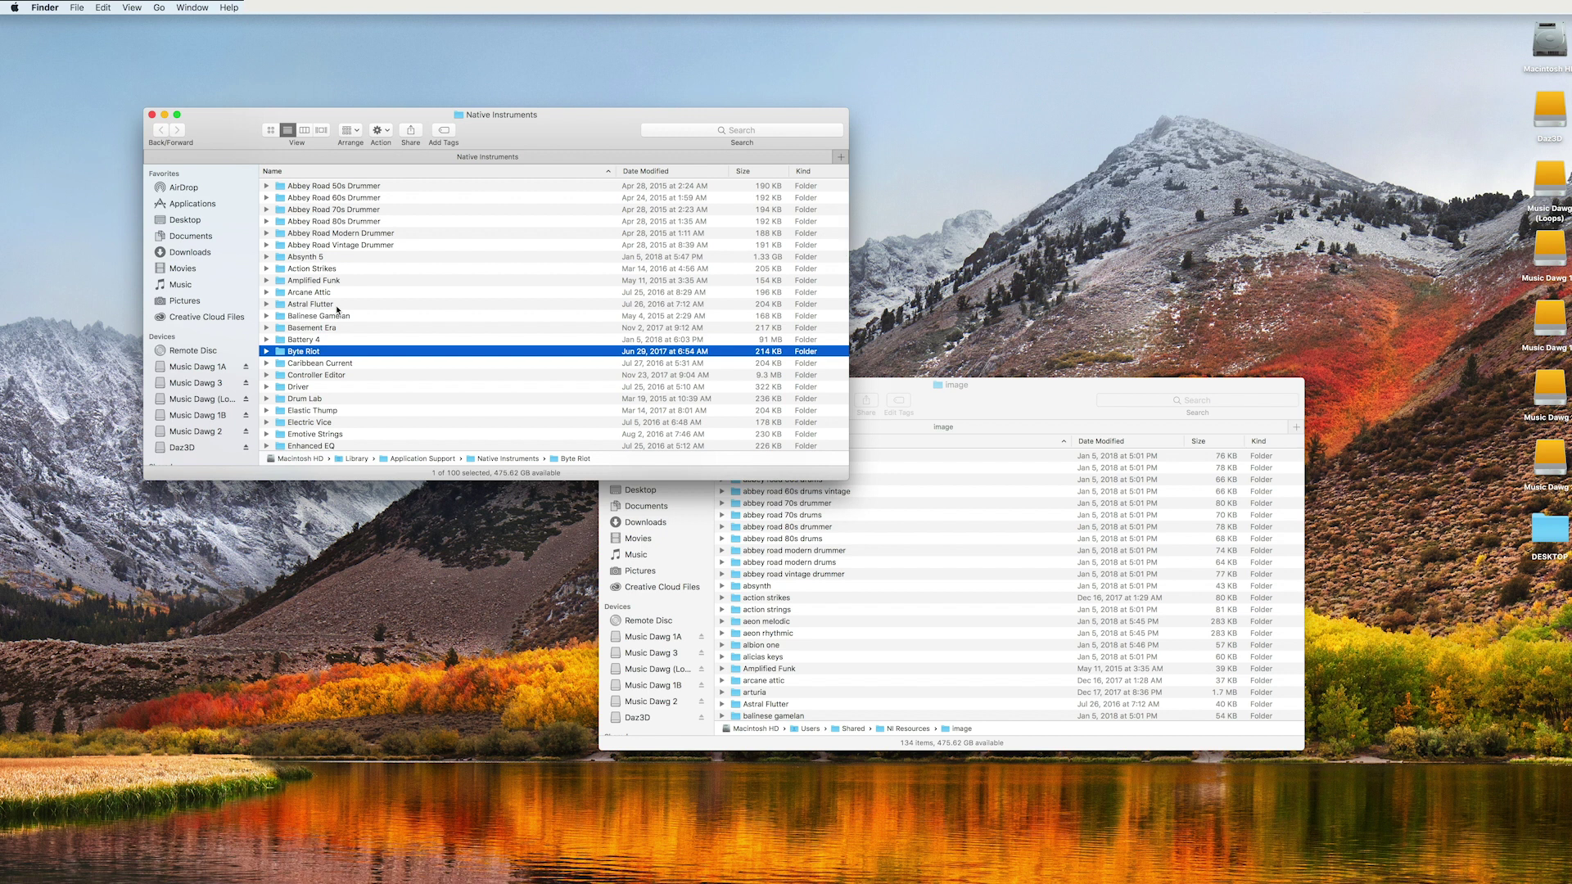
- Navigate into Byte Riot > PAResources > image and select the Byte Riot artwork folder
key("super+Down")
key("Down")
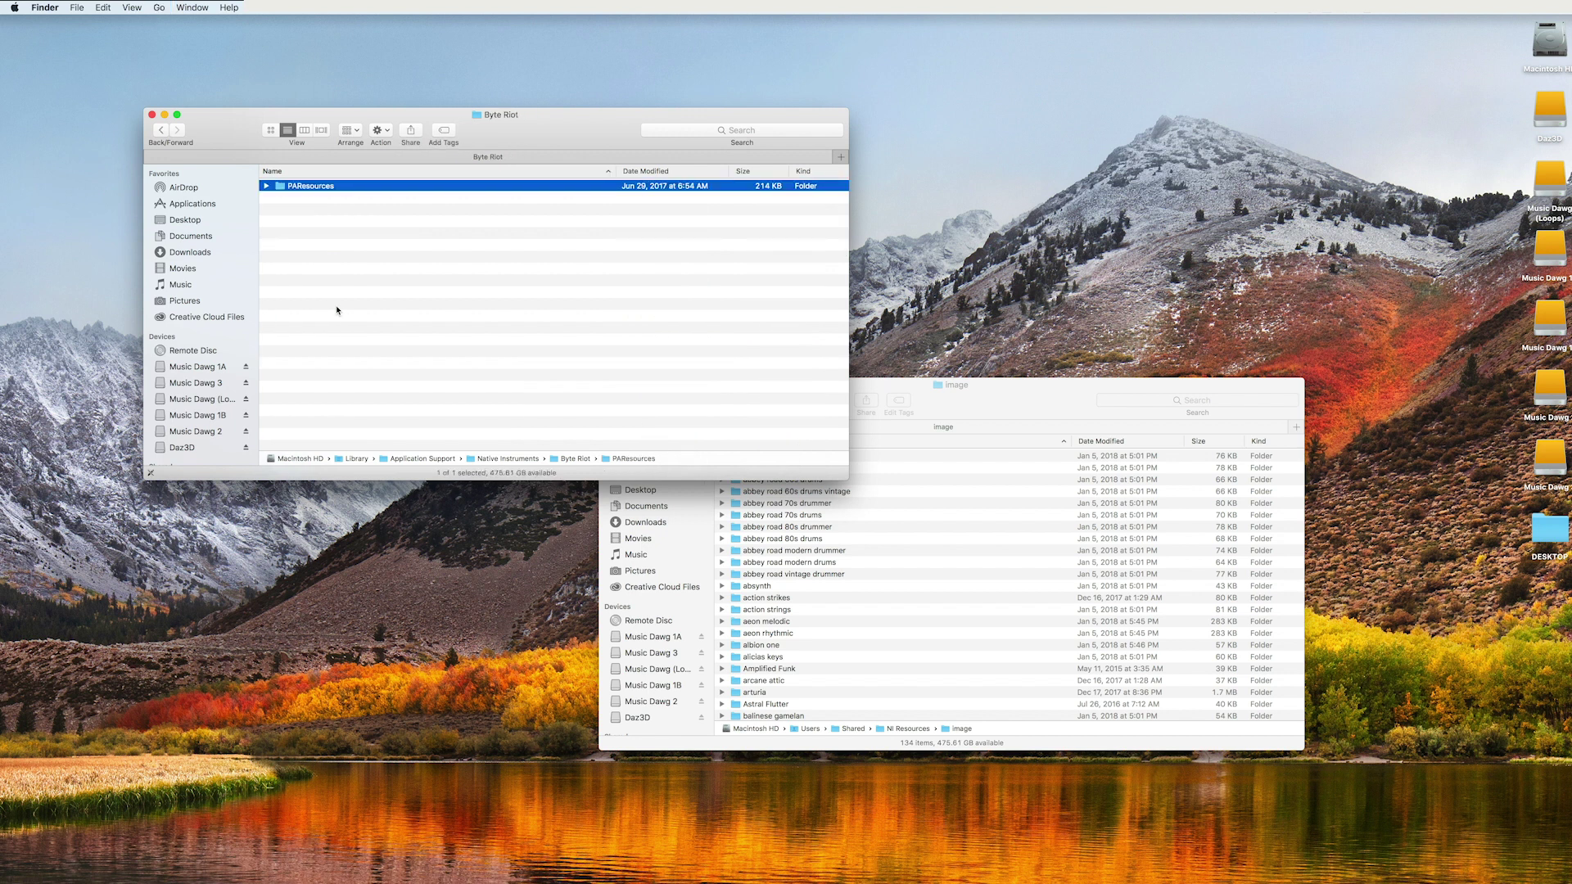
key("super+Down")
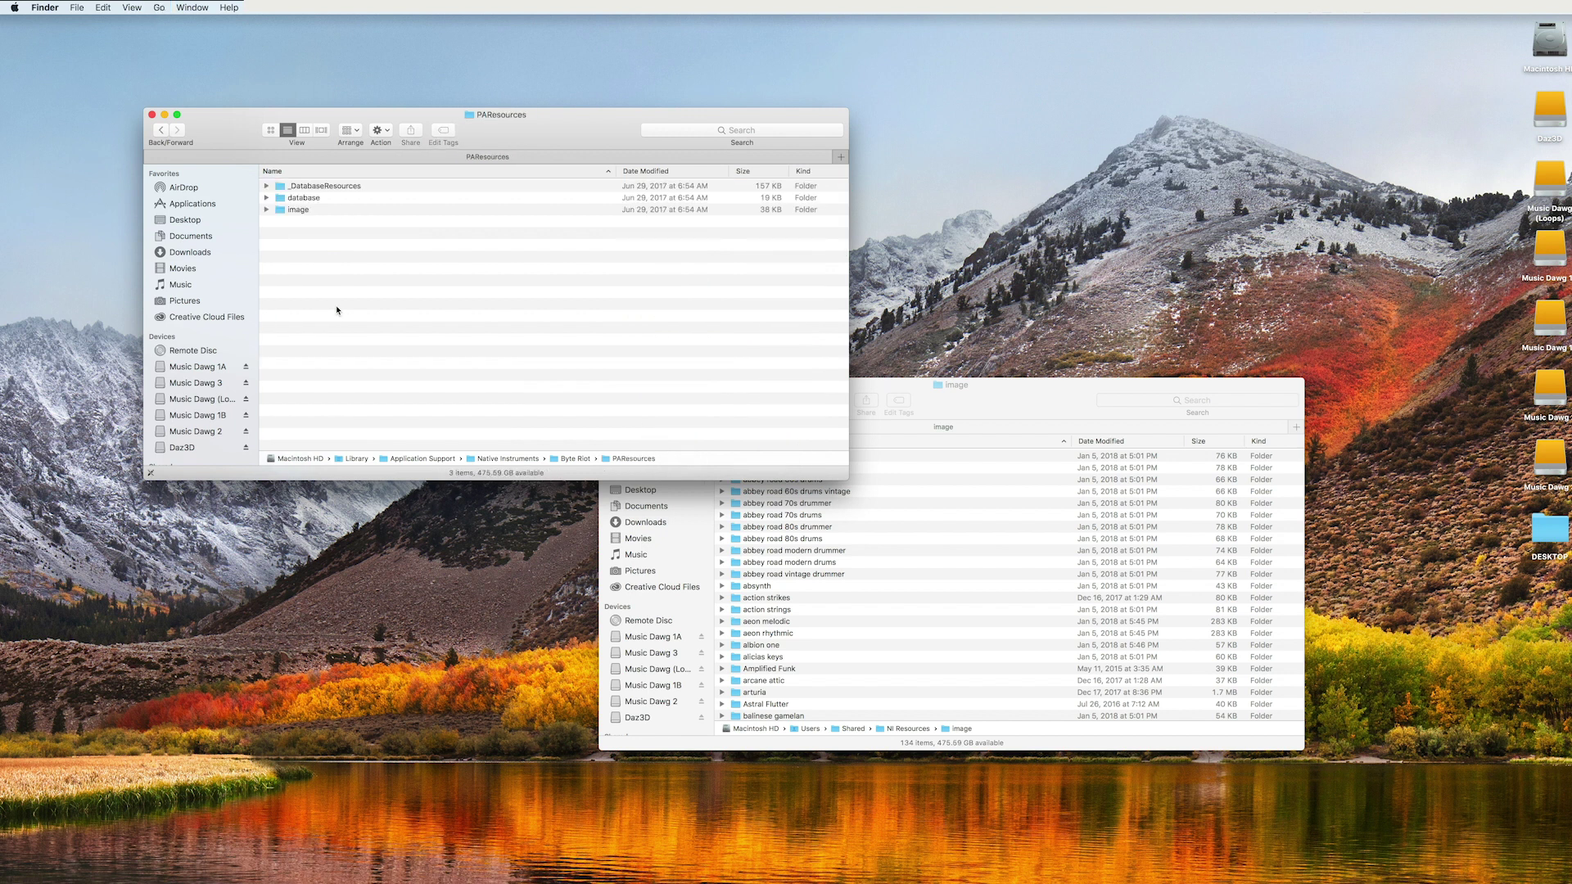
key("Down")
key("Down")
key("Down")
key("super+Down")
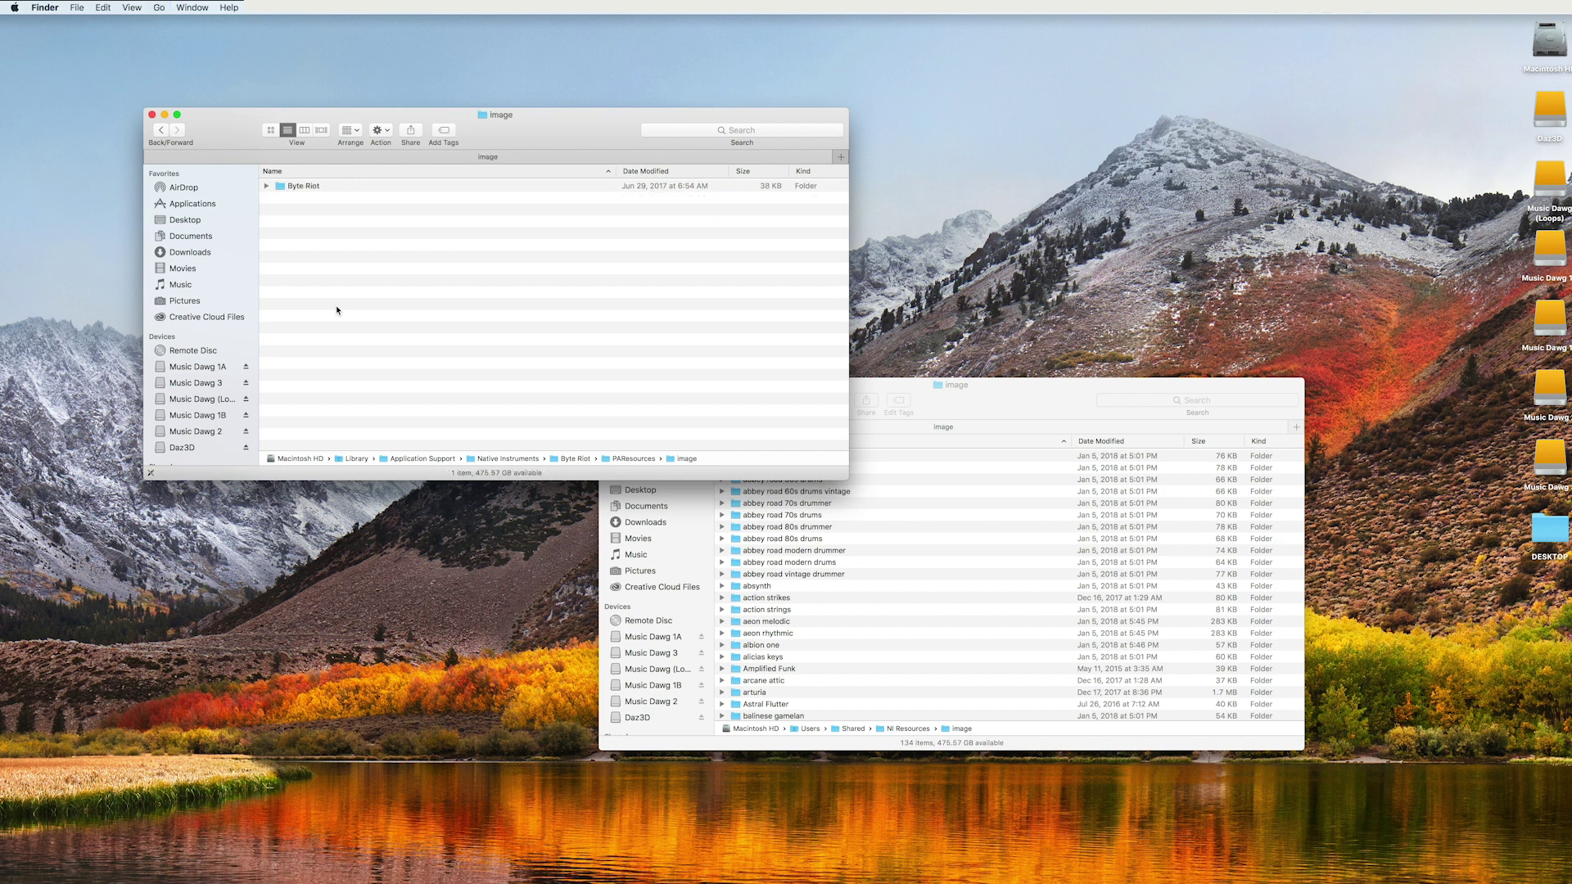
key("Down")
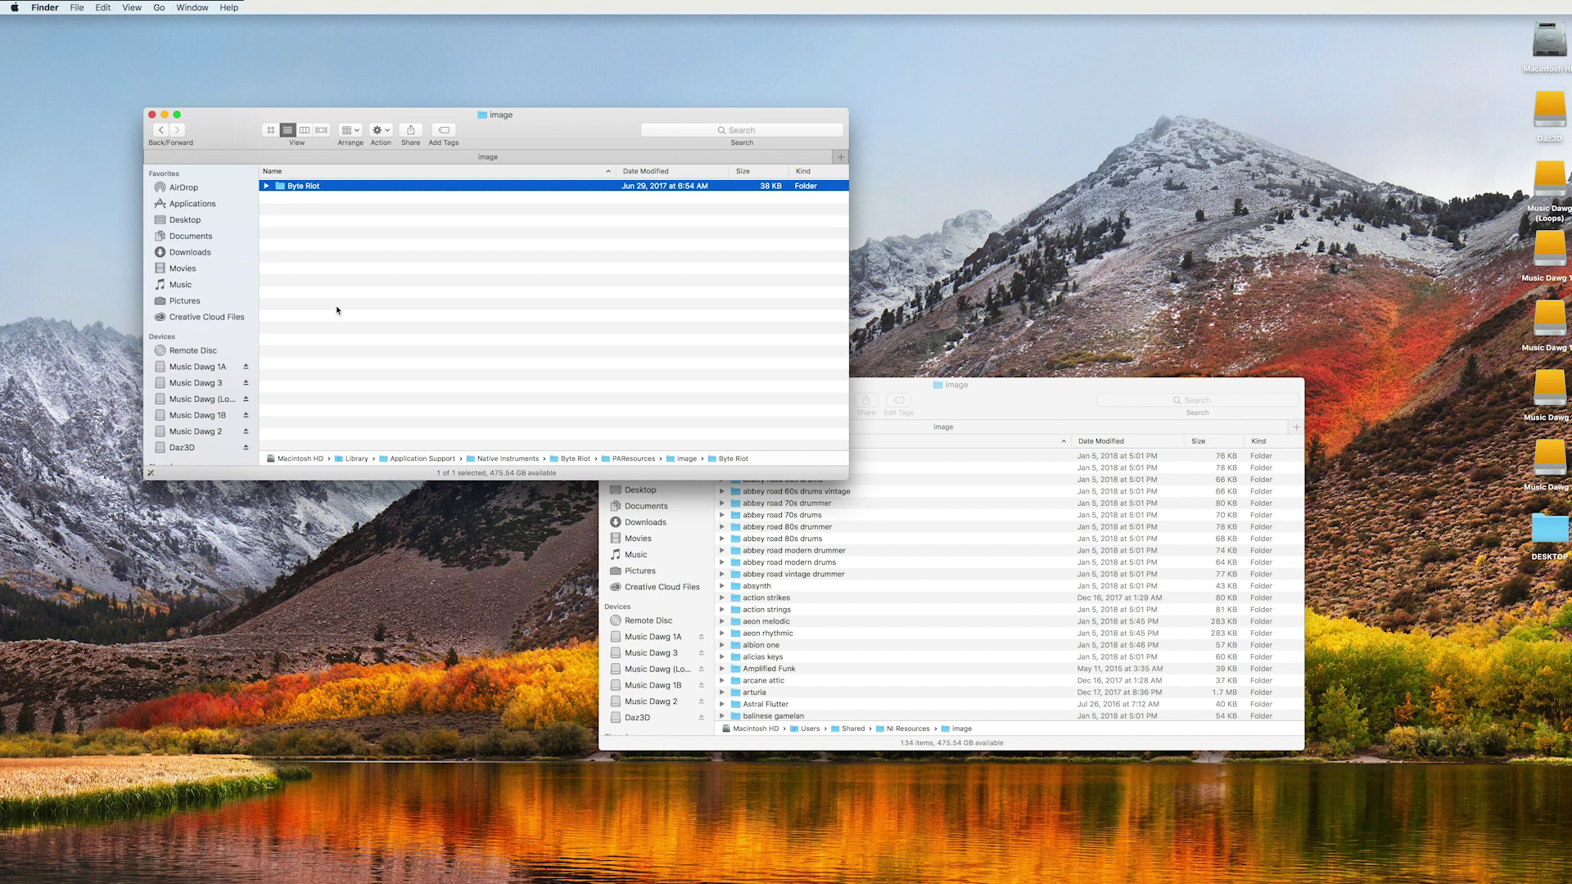
- Copy the Byte Riot artwork folder into the Users/Shared/NI Resources/image folder
left_click_drag(978, 411, 990, 414)
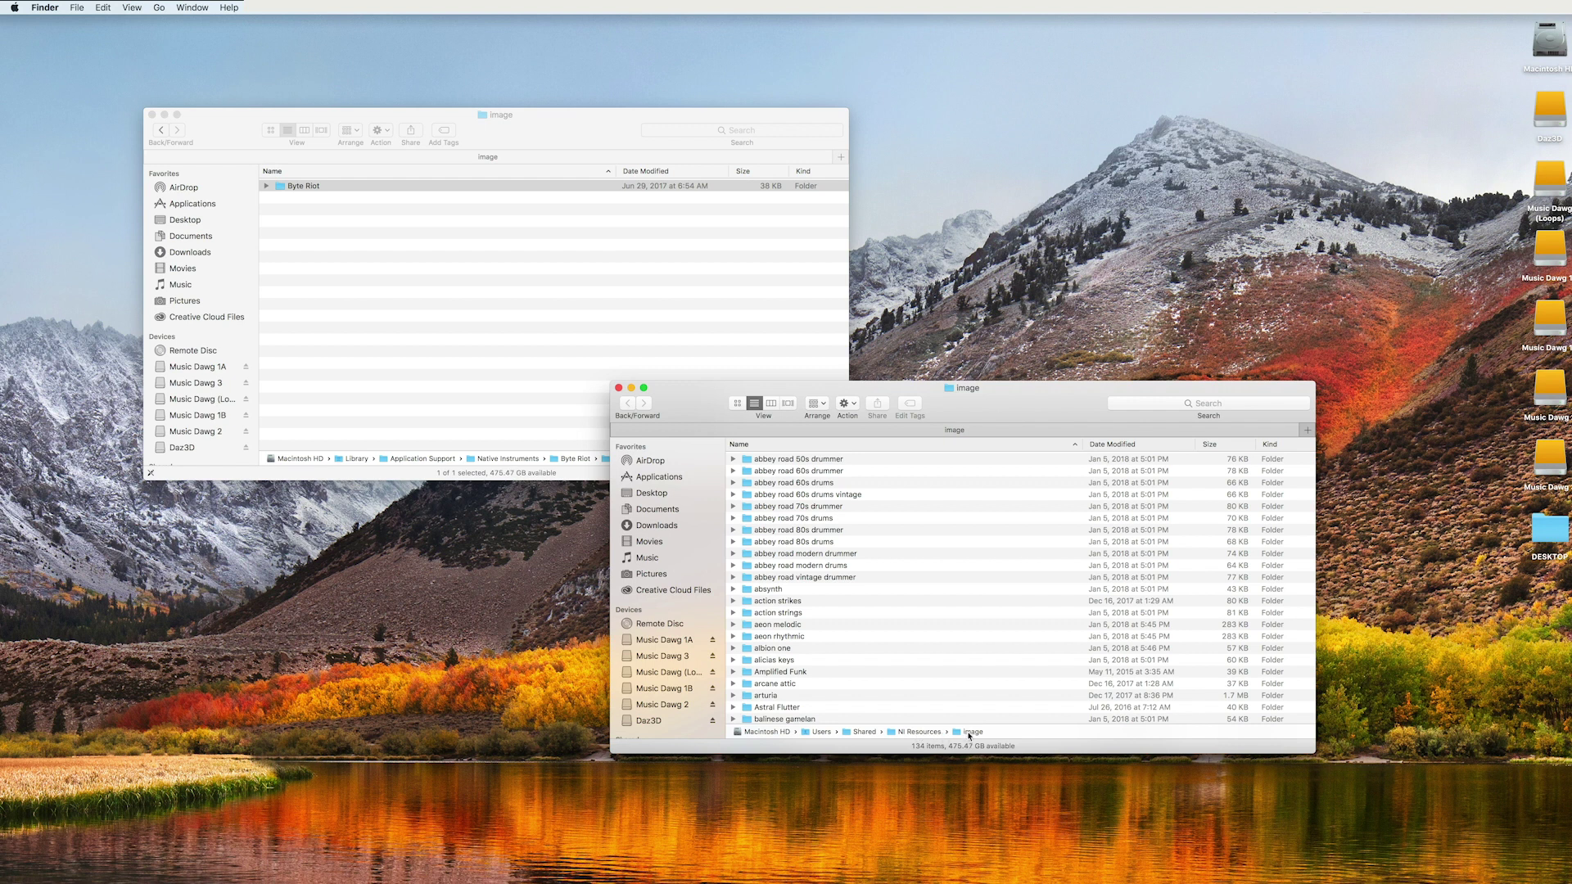
scroll(850, 645, "down", 3)
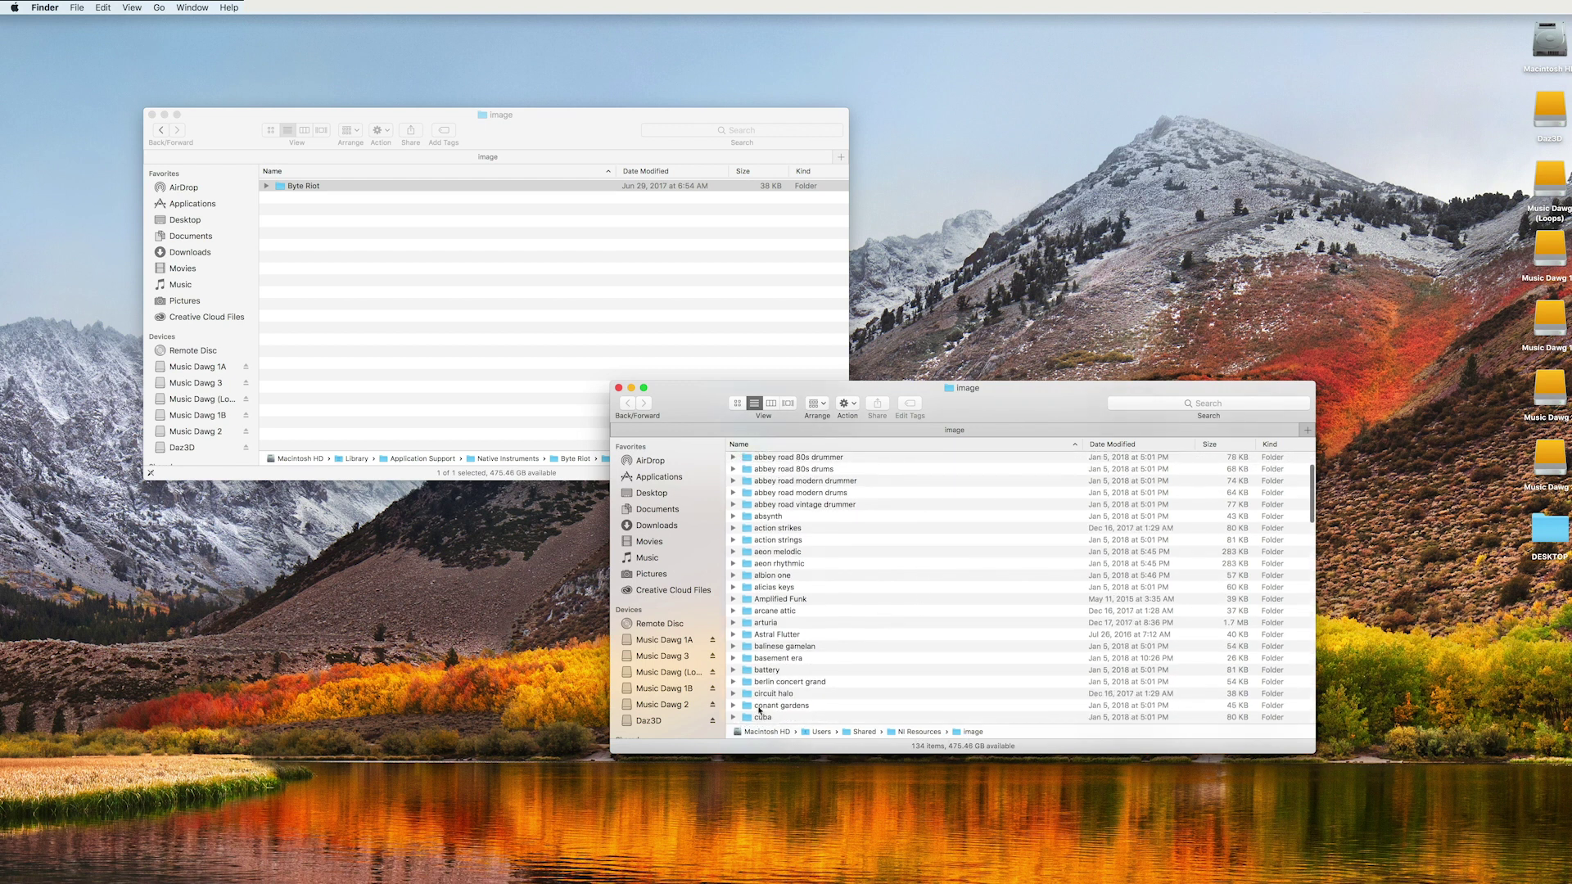
left_click_drag(761, 715, 766, 724)
key("super+Tab")
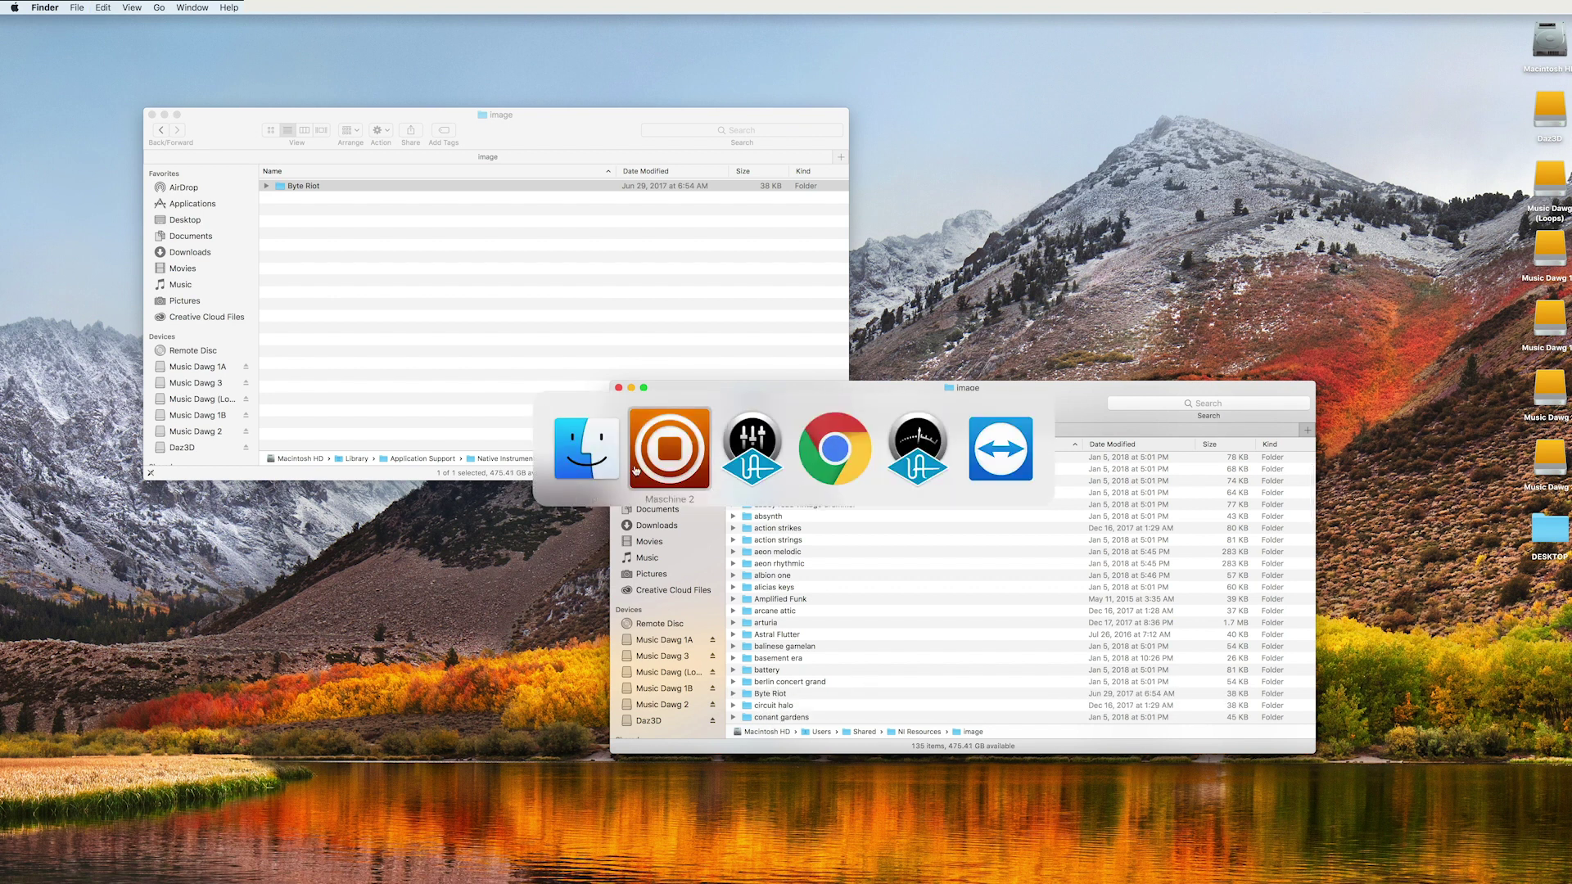
- Quit Maschine 2, discarding project changes, and relaunch it from the Dock
key("super+q")
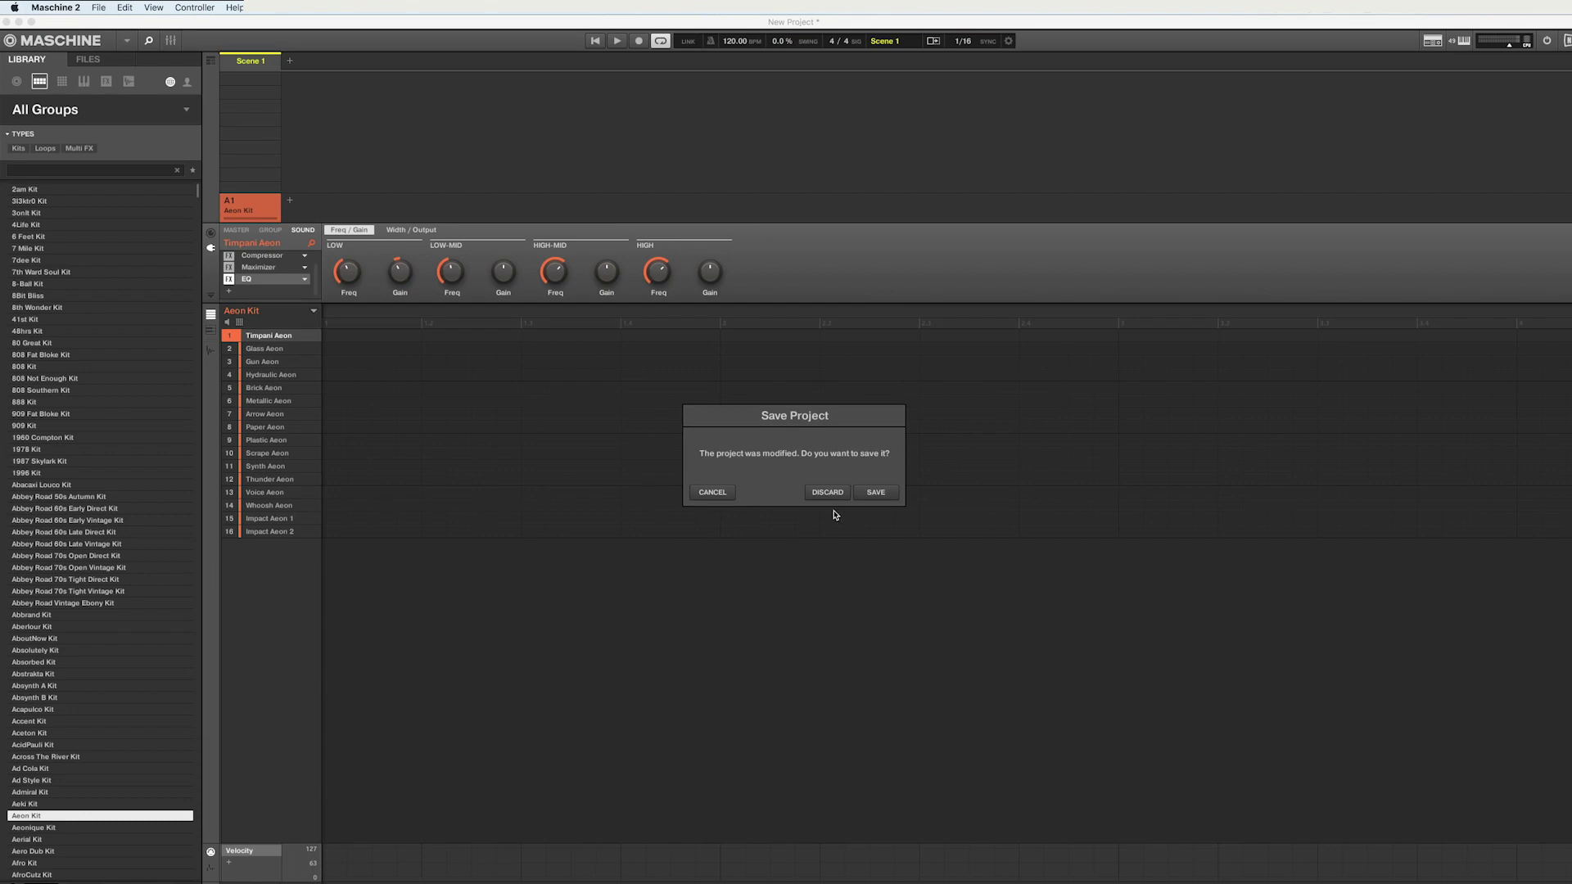
left_click(815, 497)
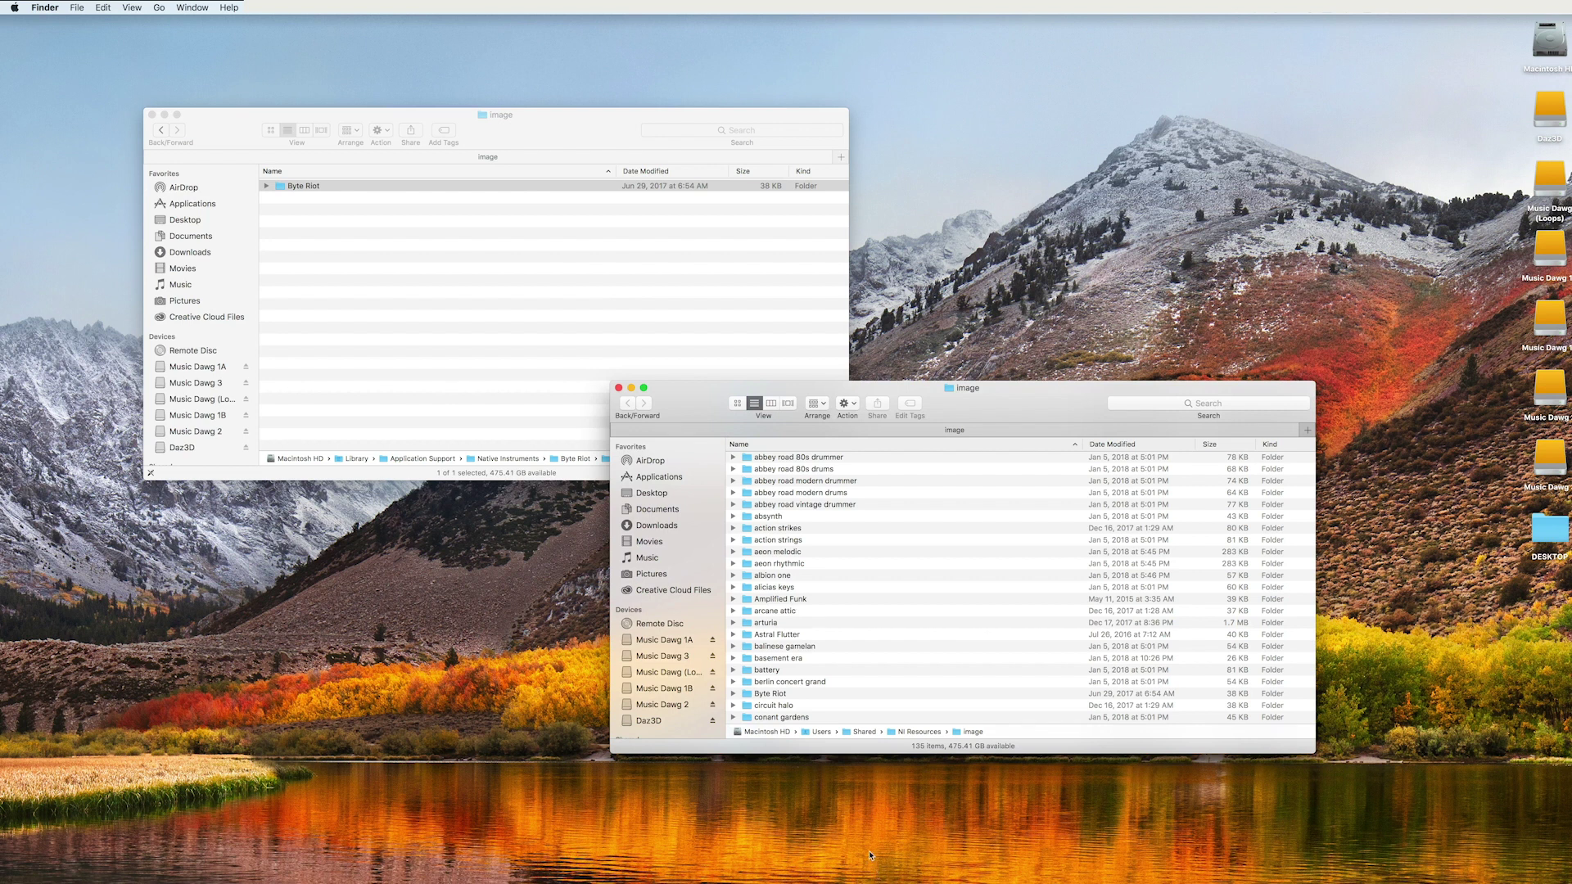
left_click(864, 859)
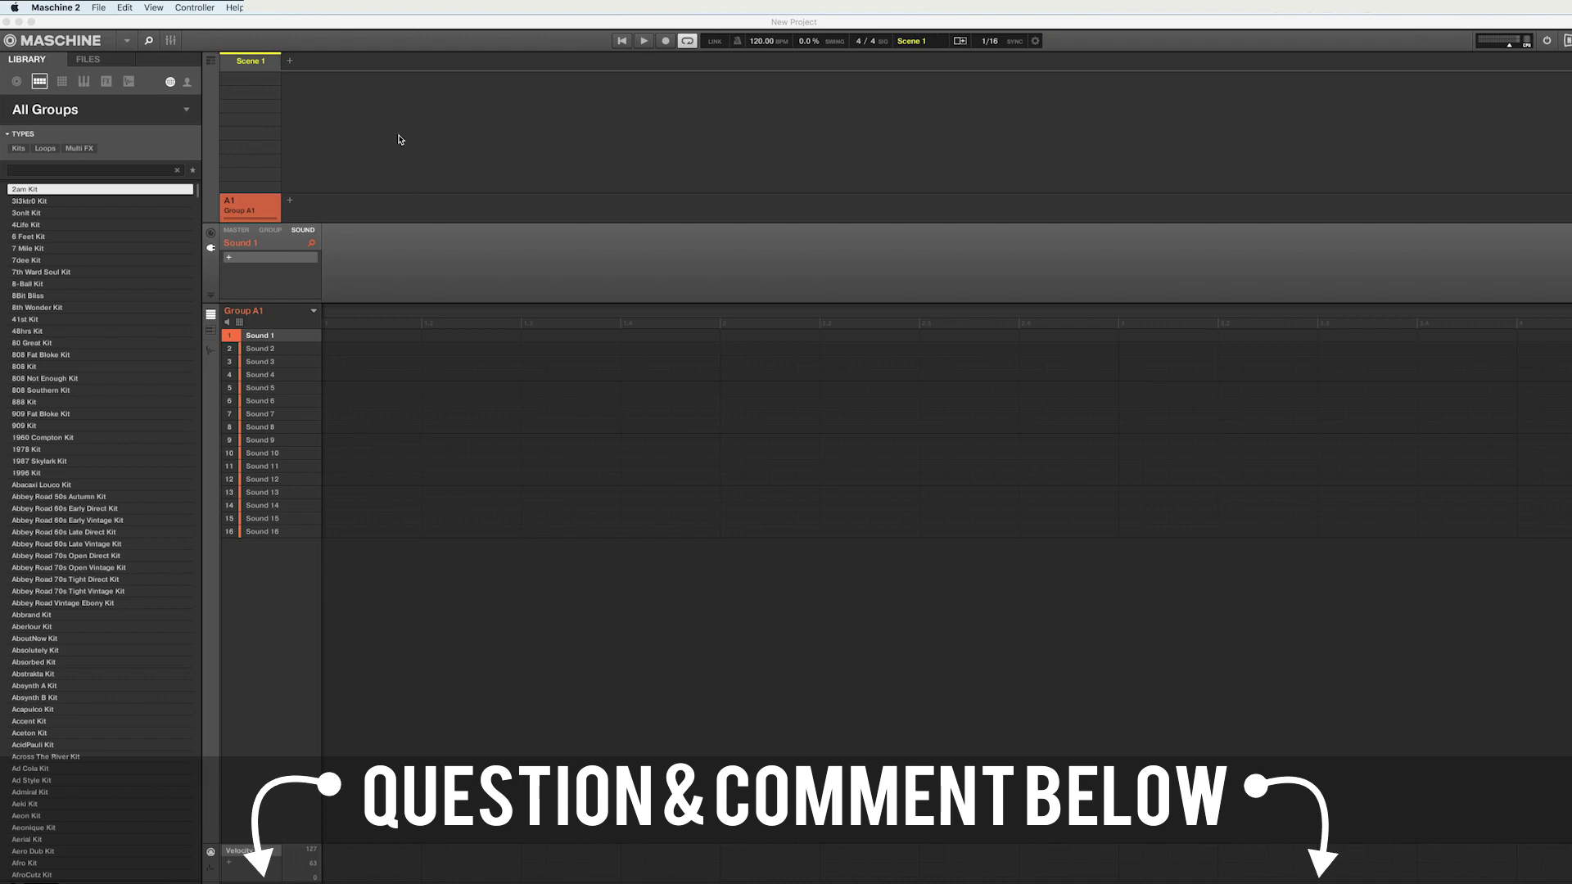
- Show All Instruments in the library as a grid of product artwork tiles
left_click(63, 110)
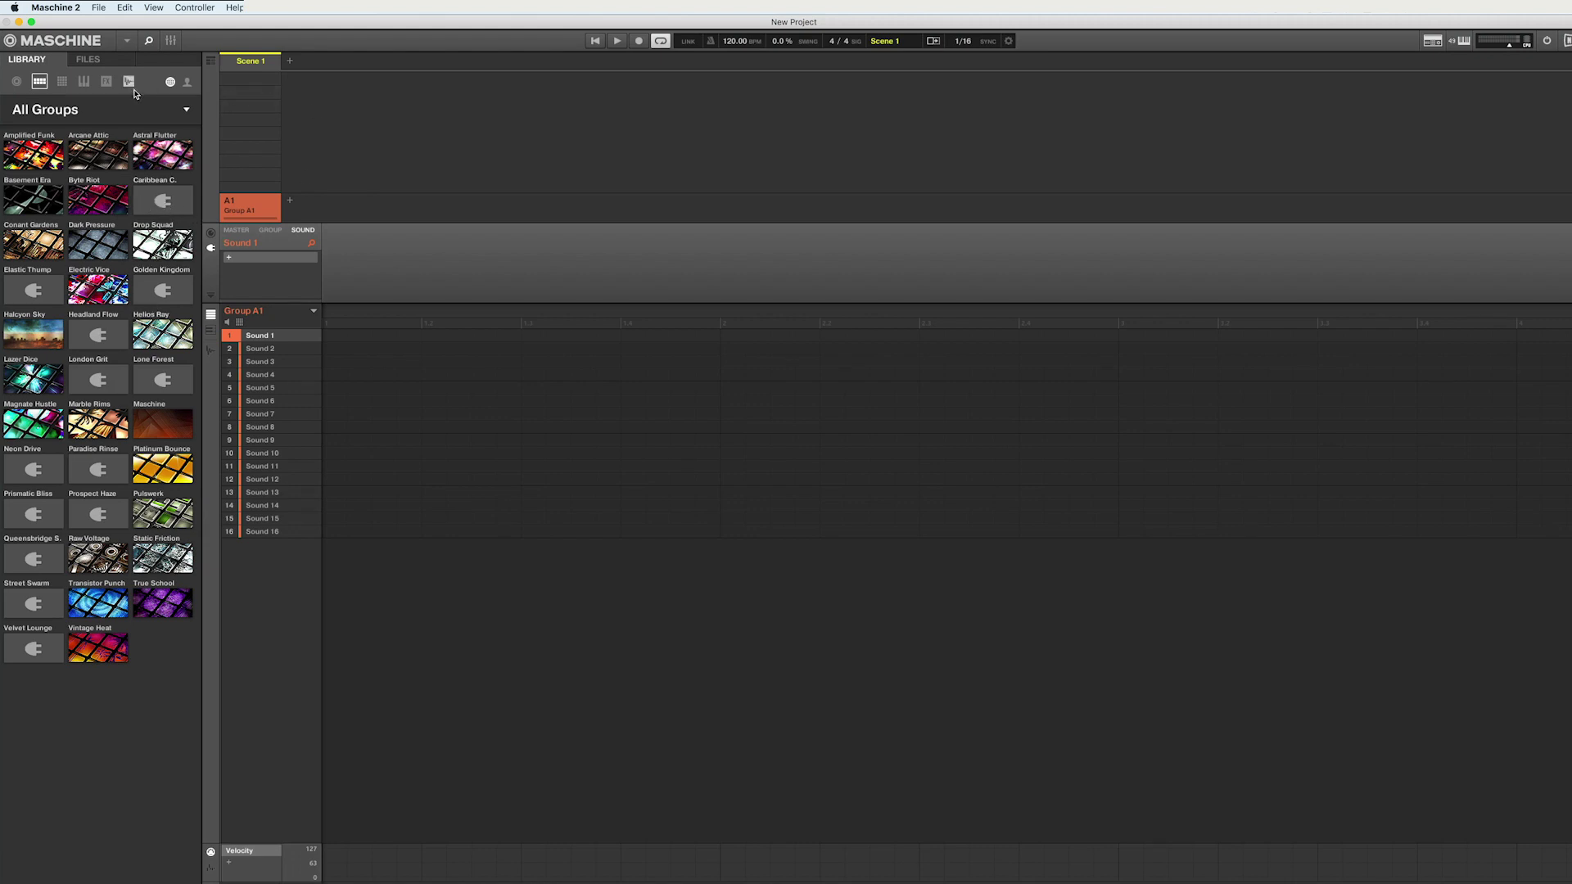
left_click(86, 82)
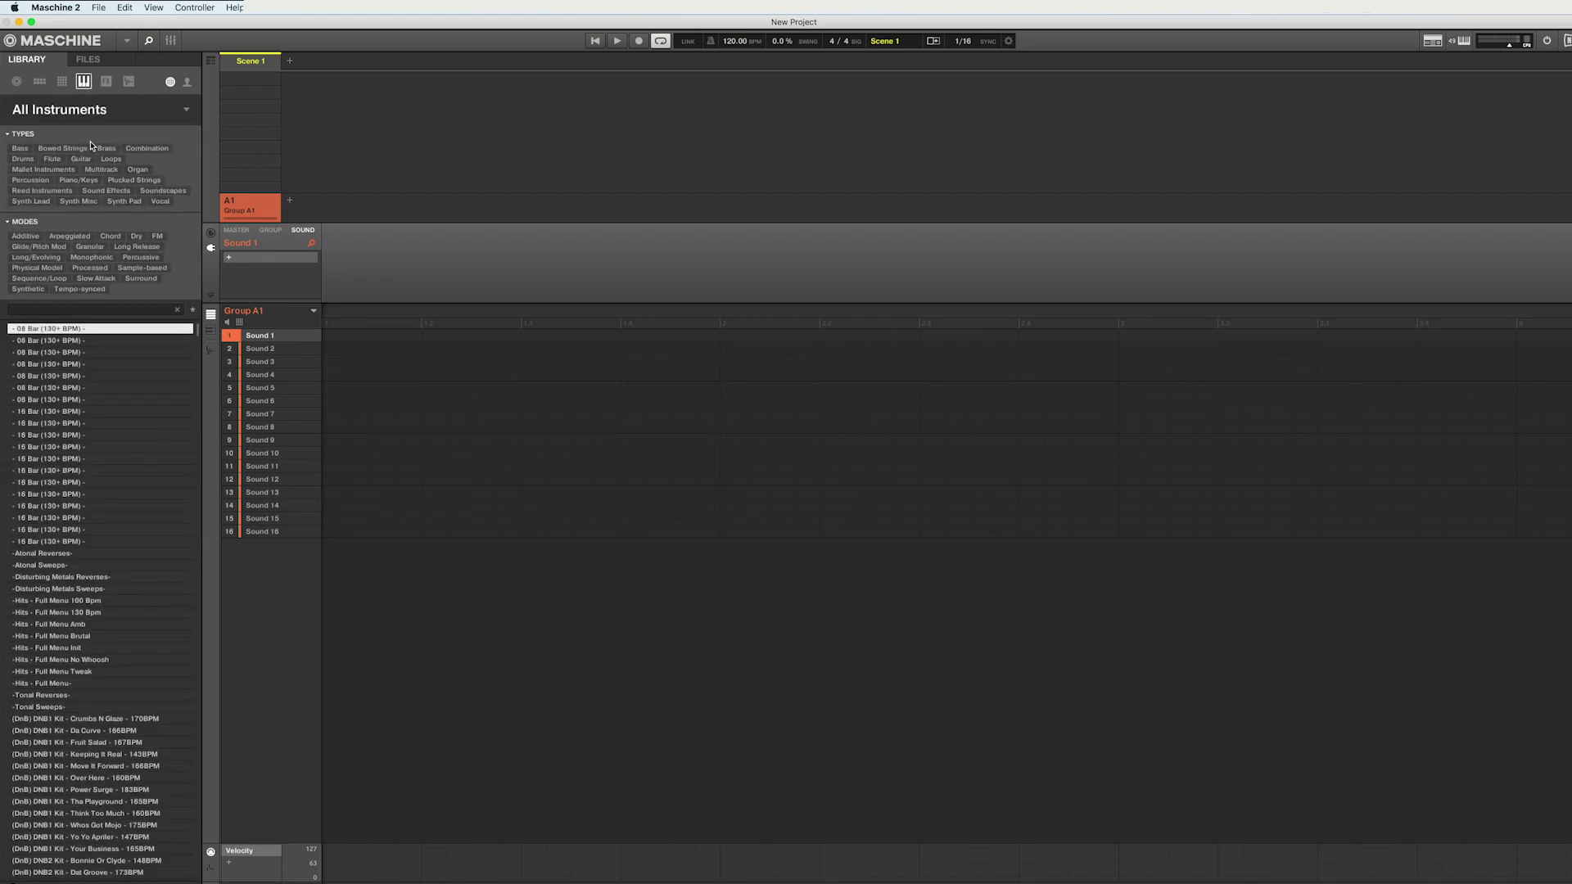
left_click(90, 113)
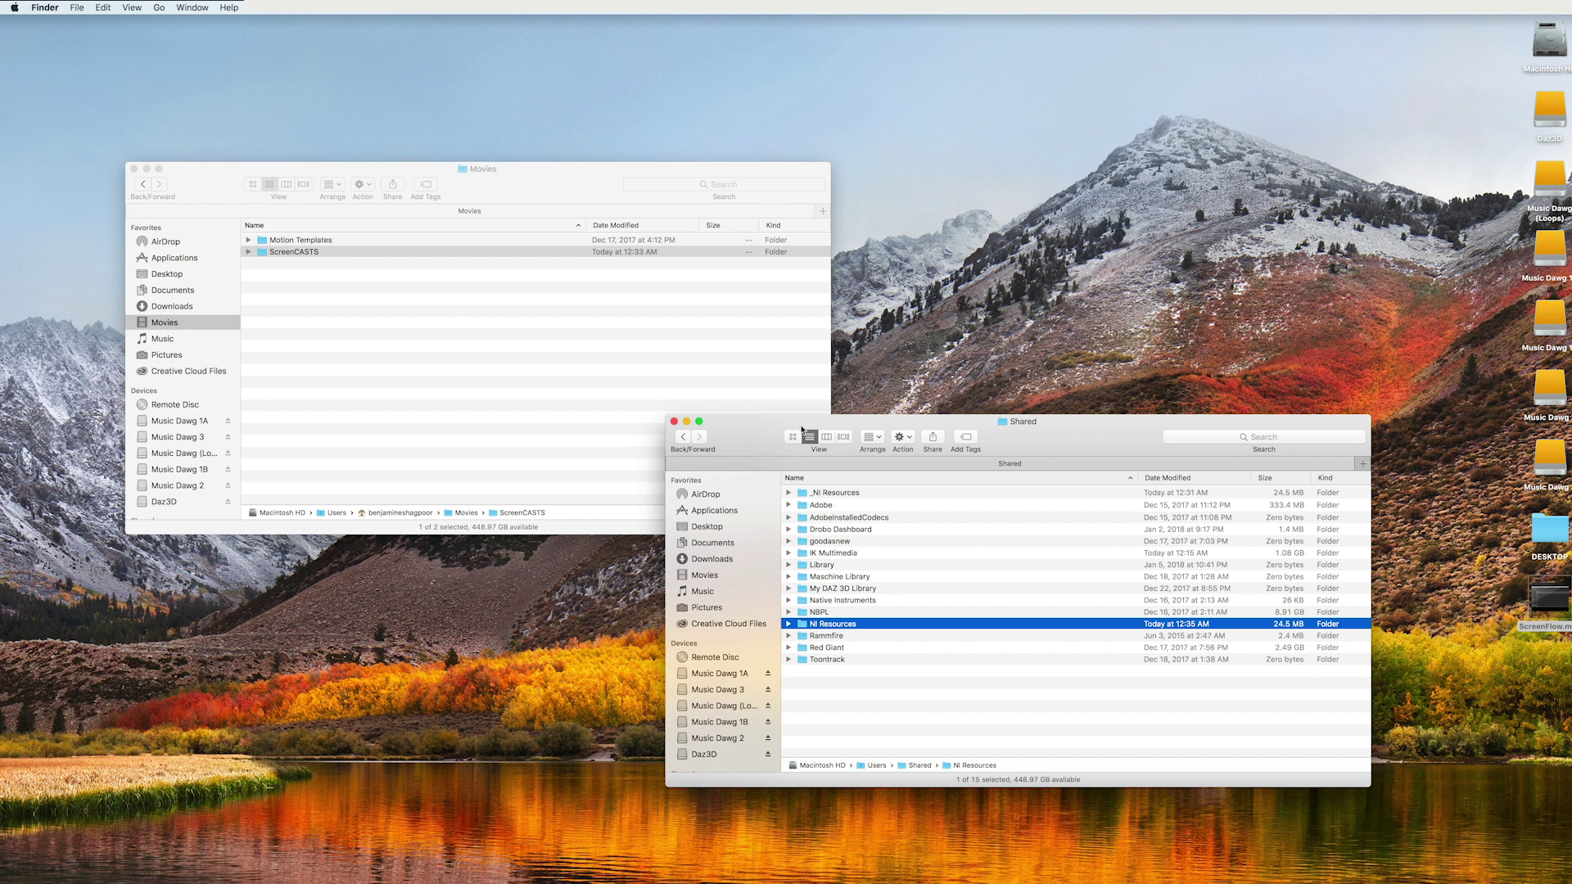
- Move the NI Resources folder from the Shared folder to the Trash
left_click_drag(1068, 434, 1006, 463)
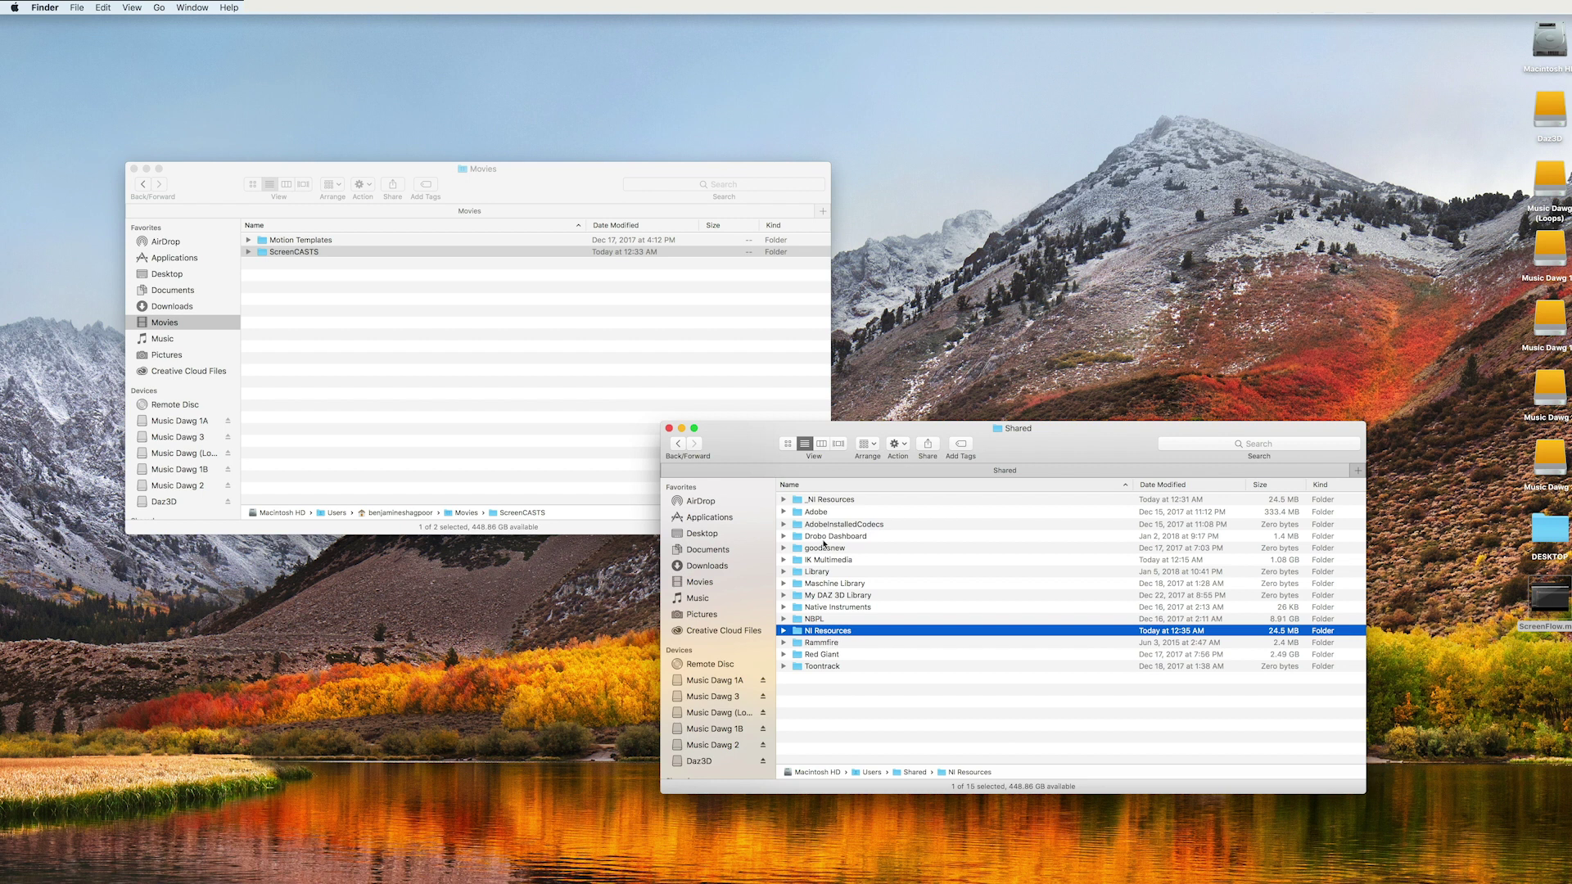
key("super+BackSpace")
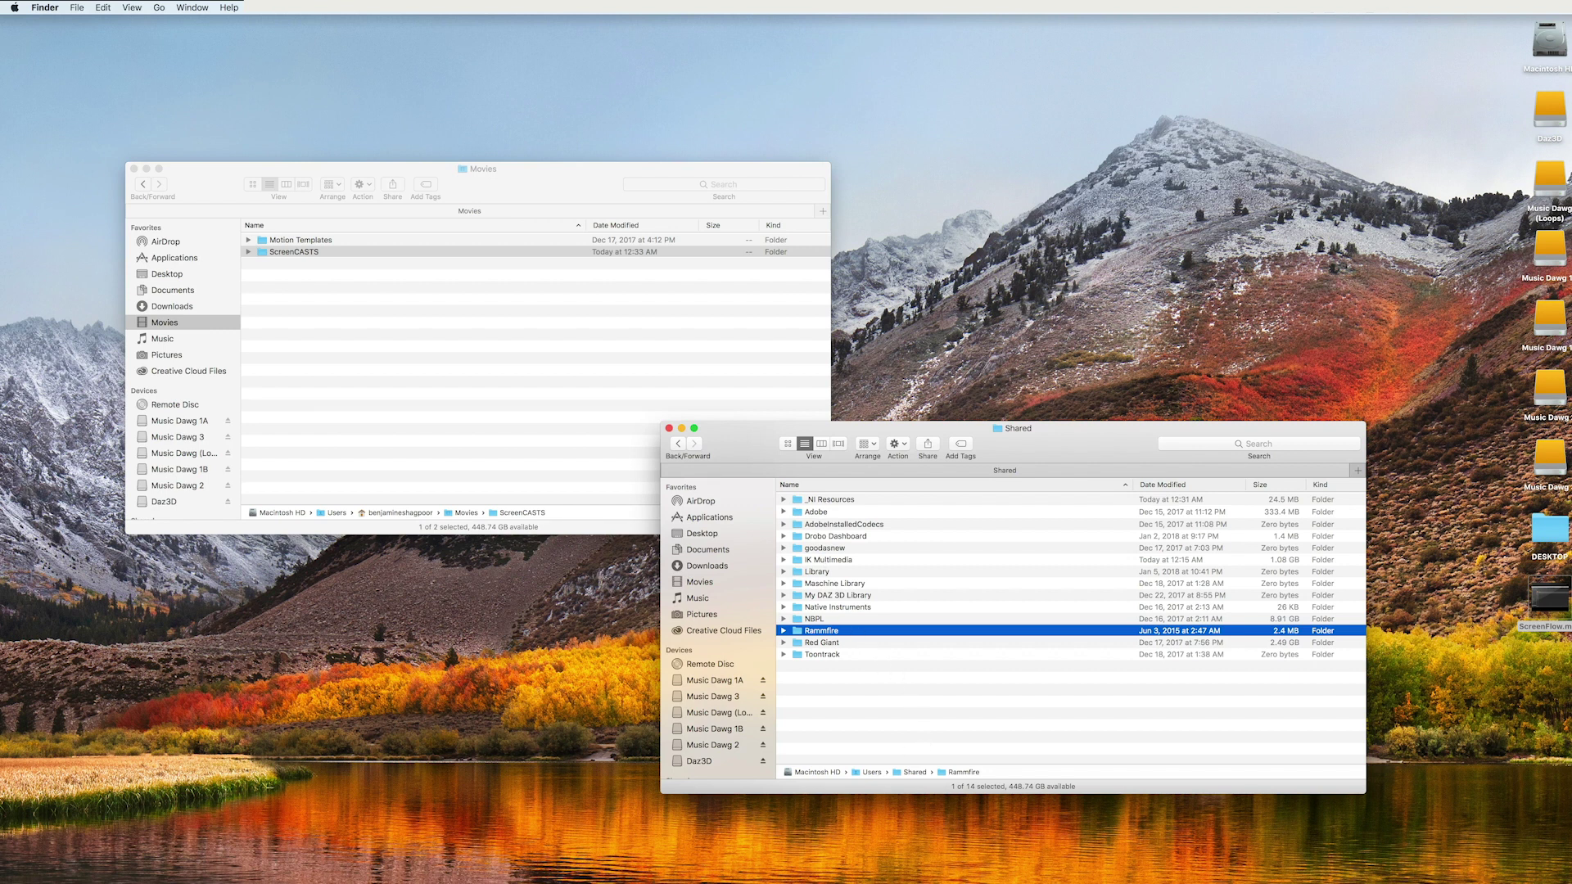
mouse_move(853, 876)
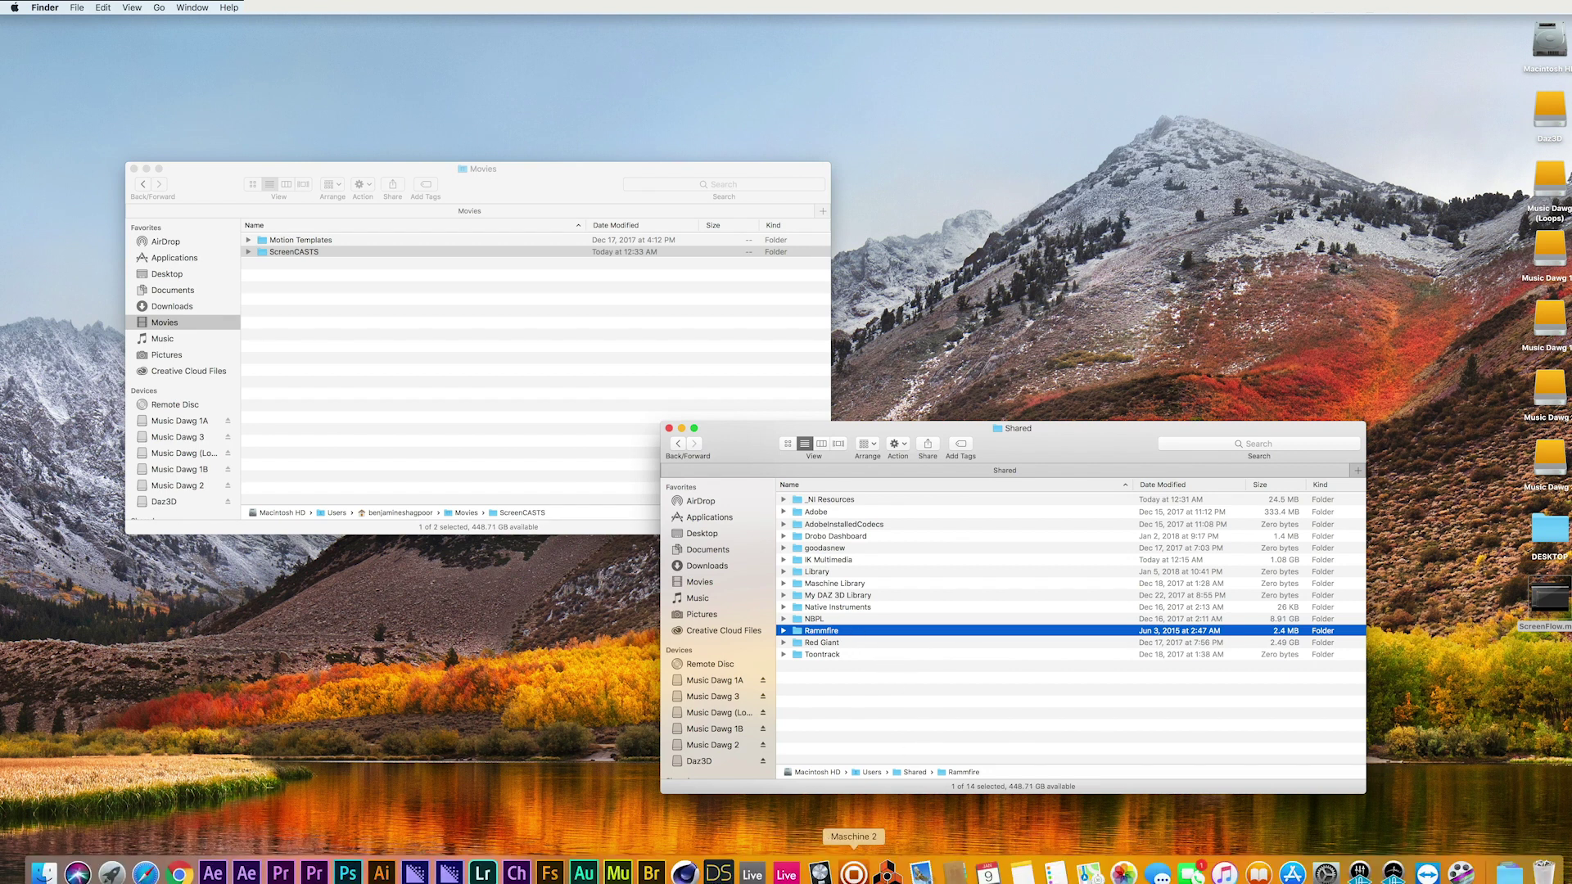
- Switch to Maschine 2 and quit it
key("super+Tab")
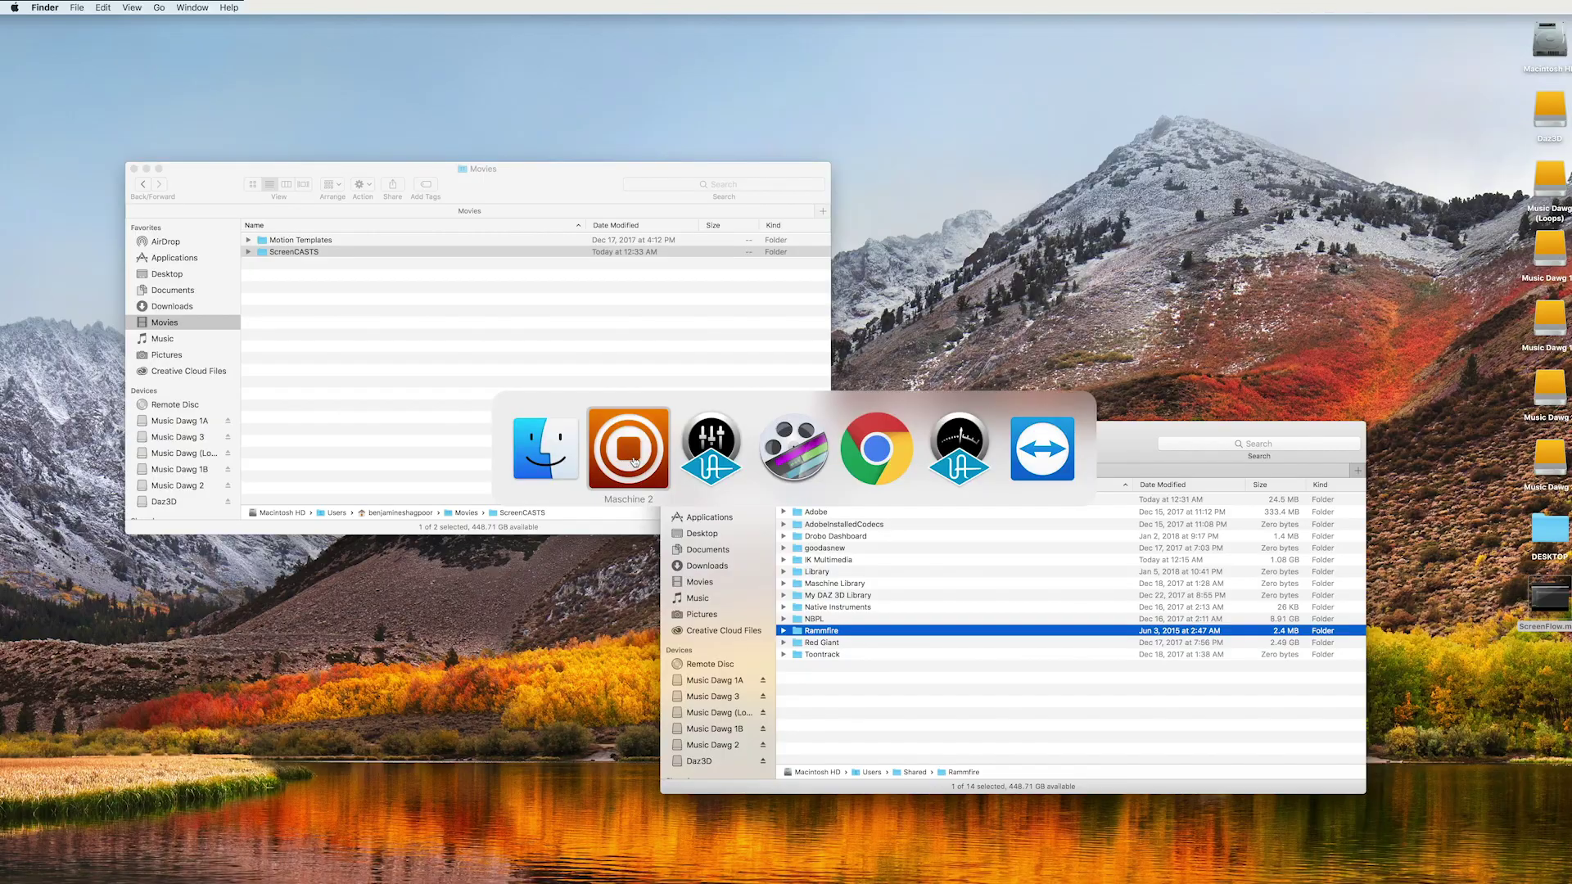
left_click(633, 461)
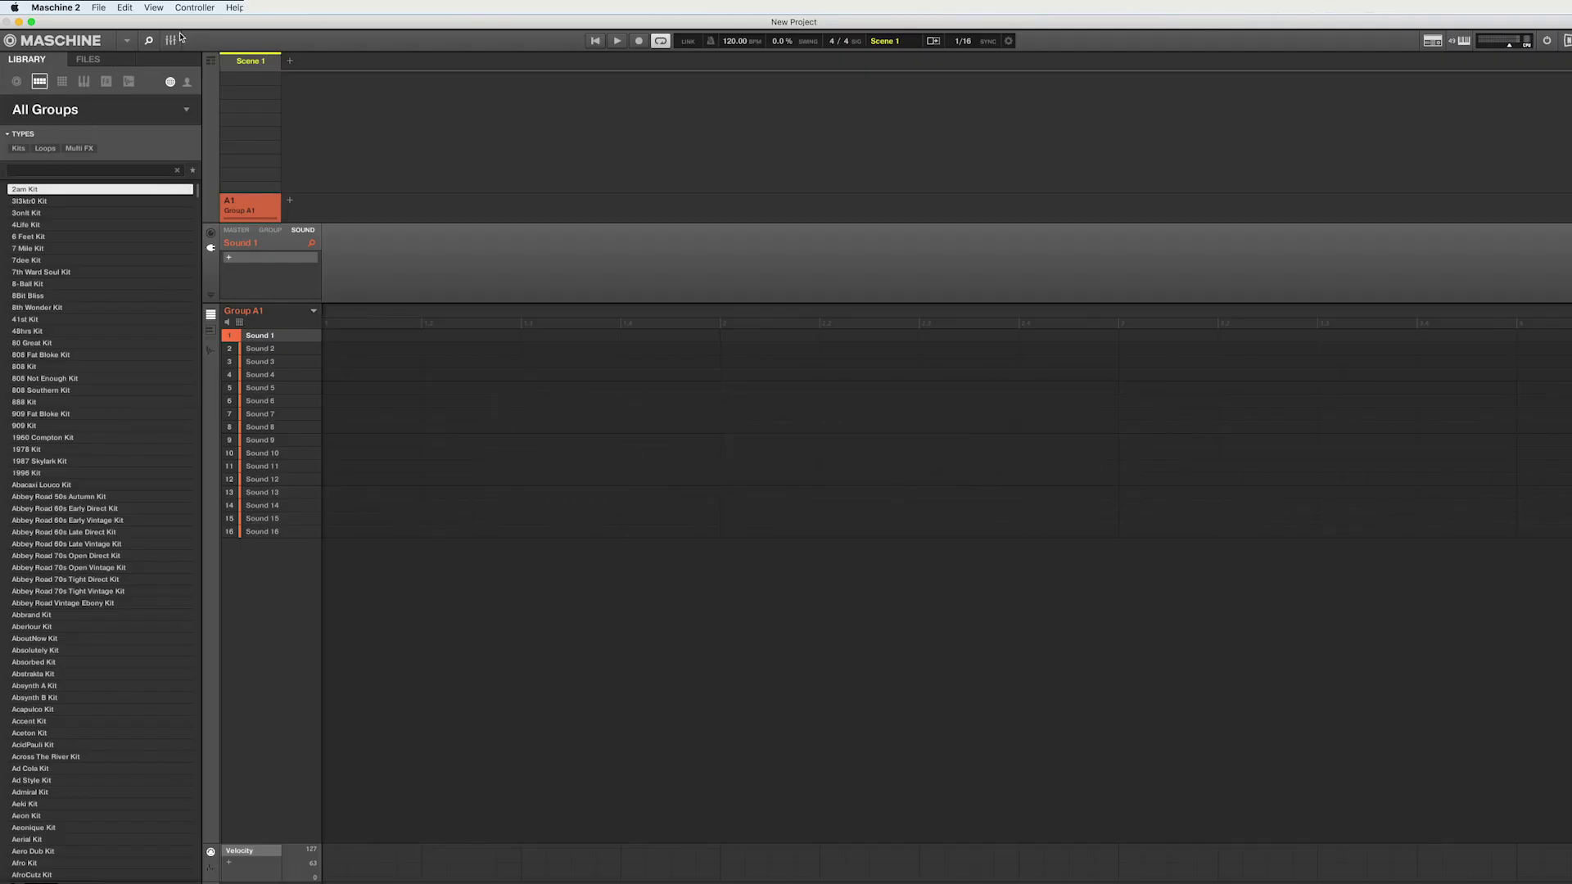
key("super+Tab")
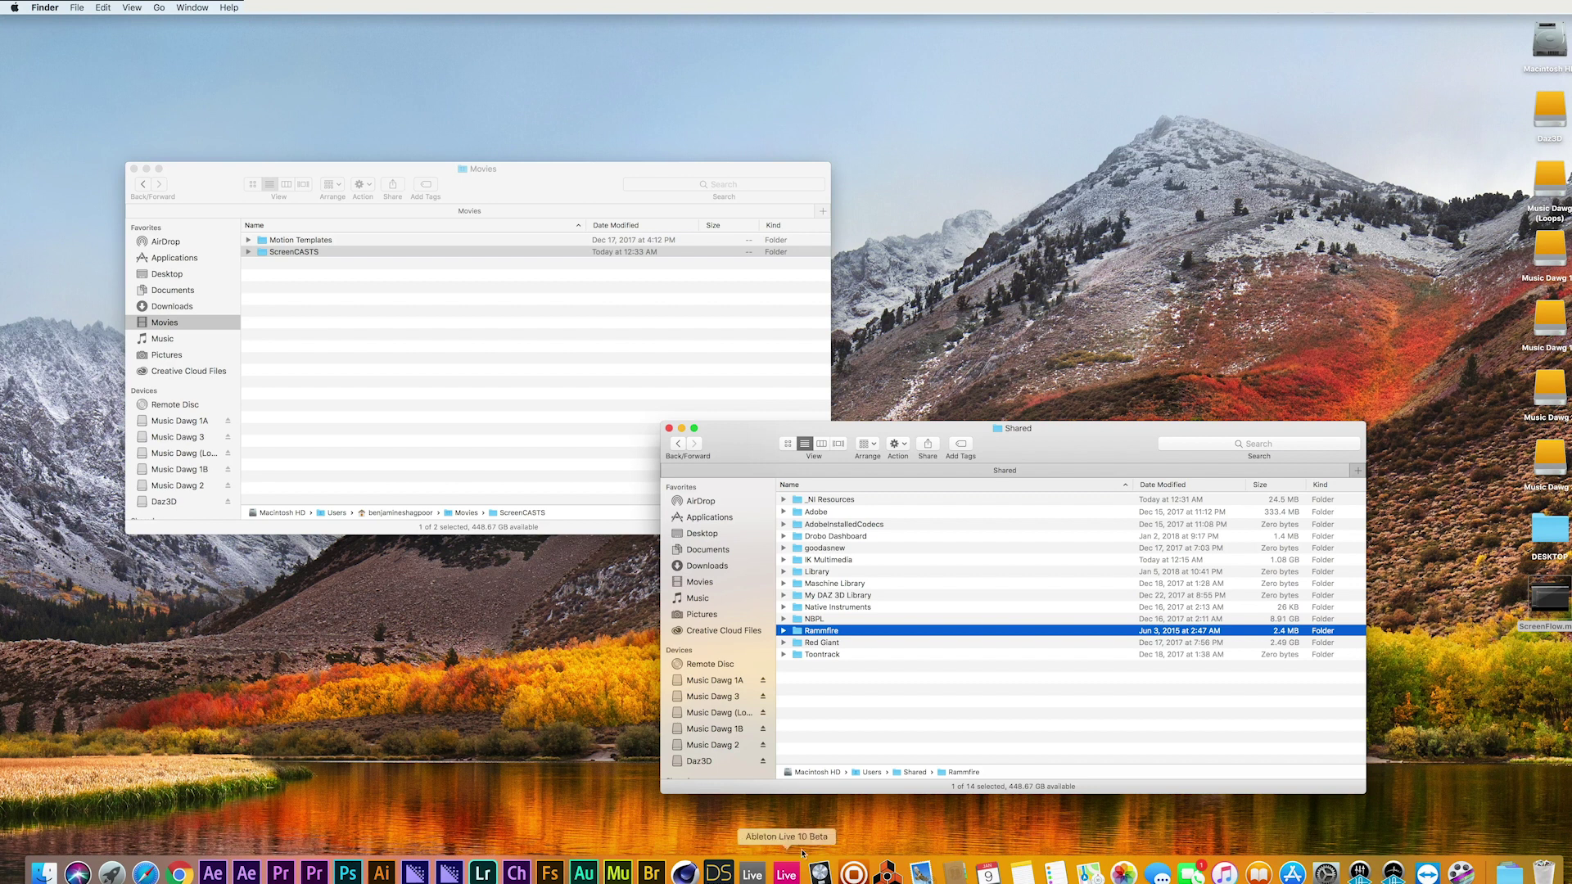
- Launch Komplete Kontrol from Spotlight by searching 'kompl'
key("super+space")
type("ko")
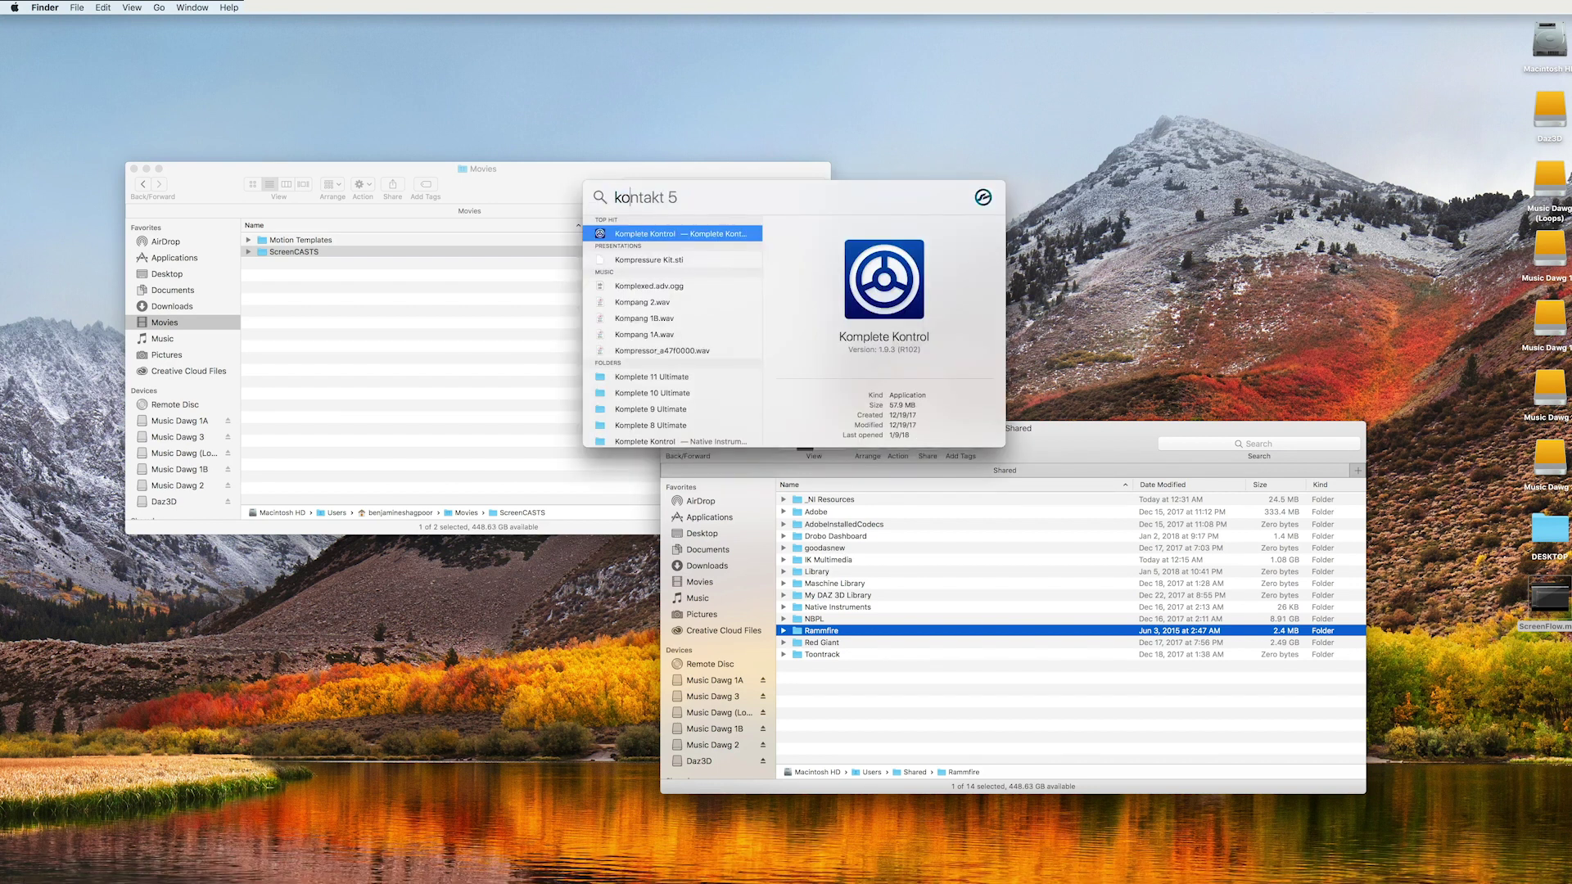
type("mpl")
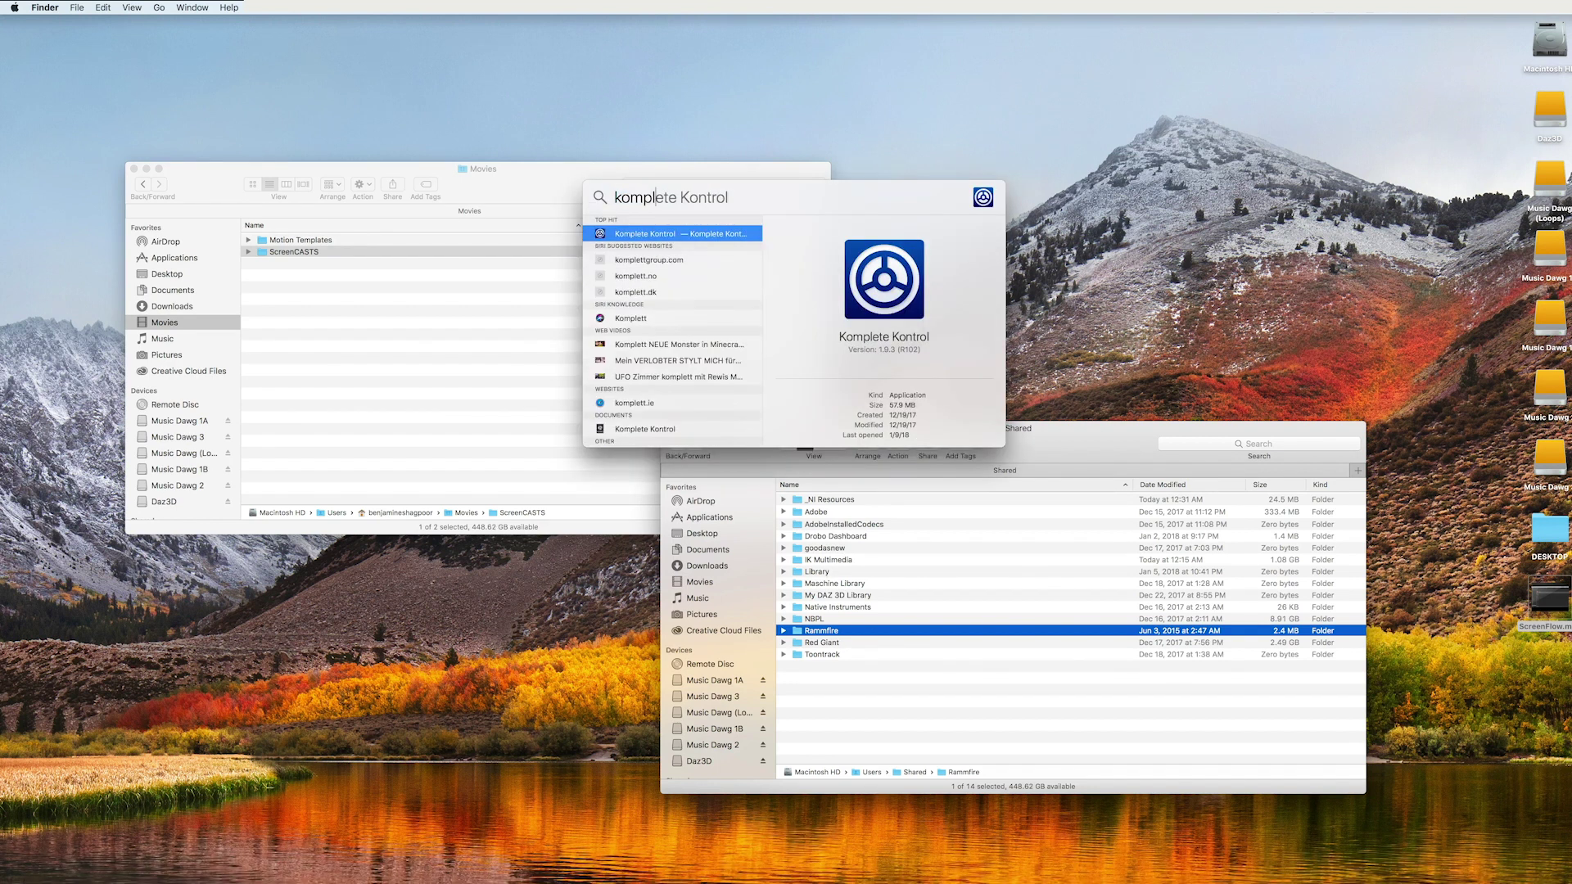
key("super+a")
key("Return")
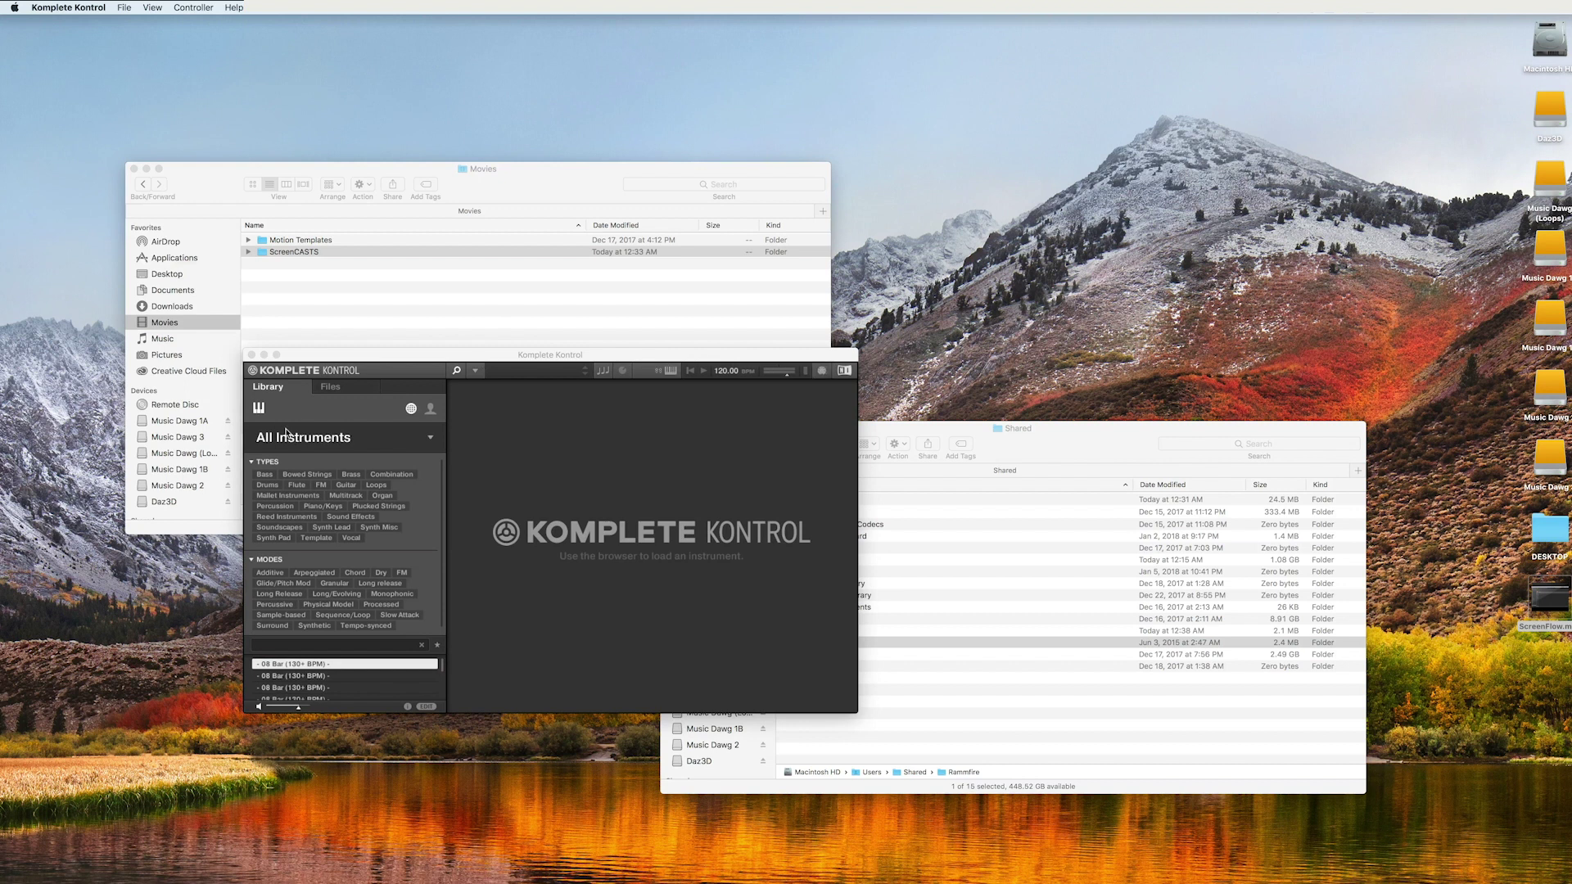
- Show Komplete Kontrol's instrument artwork tiles and move the Shared Finder window right
left_click(305, 436)
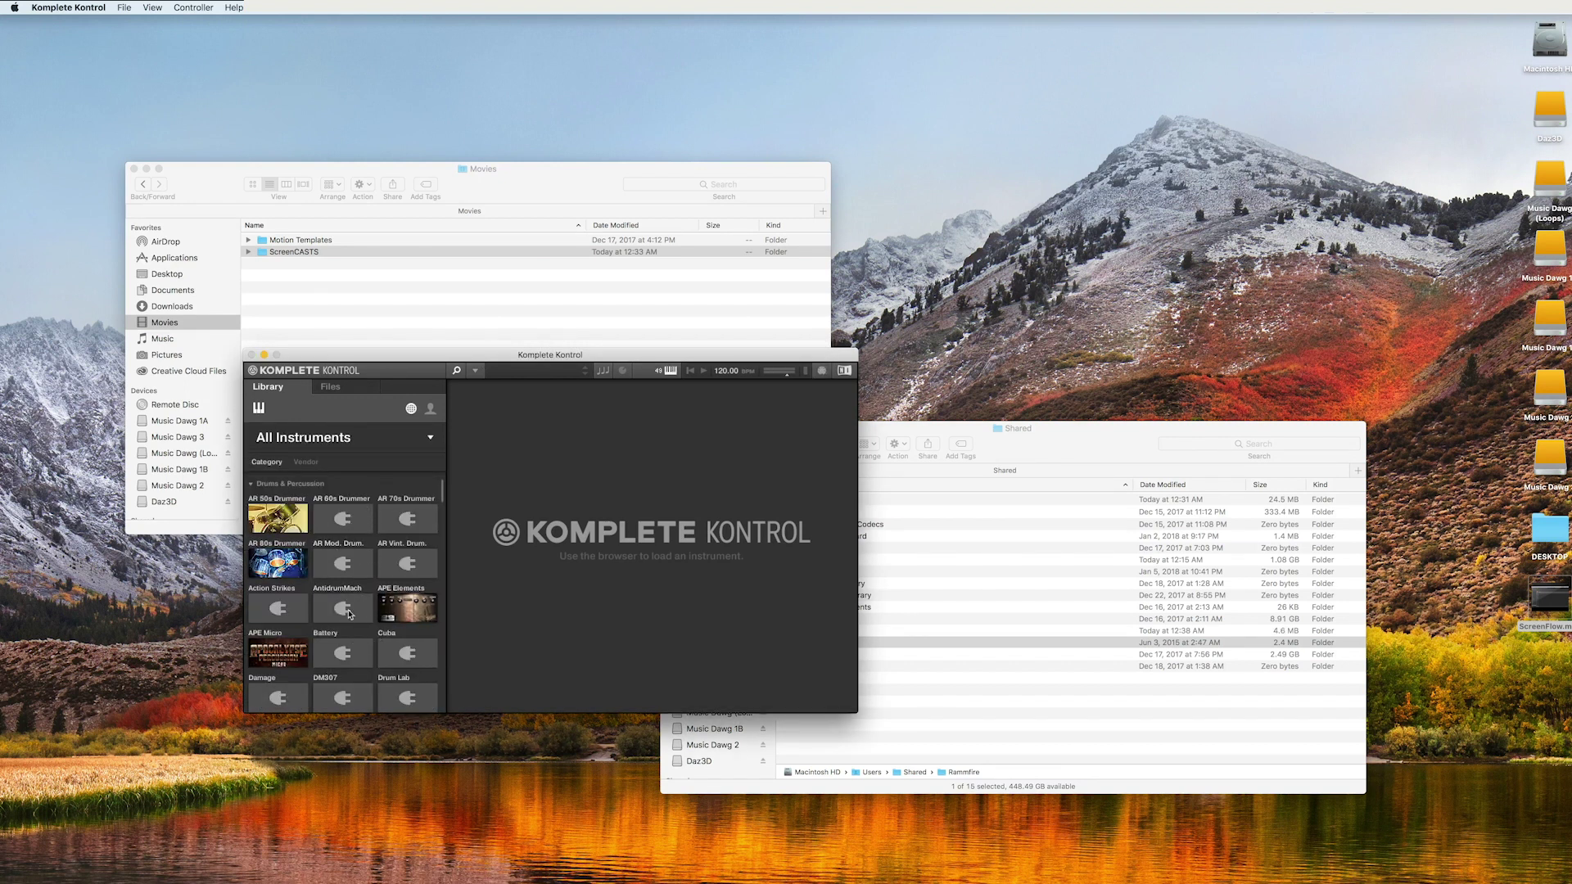
left_click(1108, 430)
left_click_drag(1119, 453, 1170, 463)
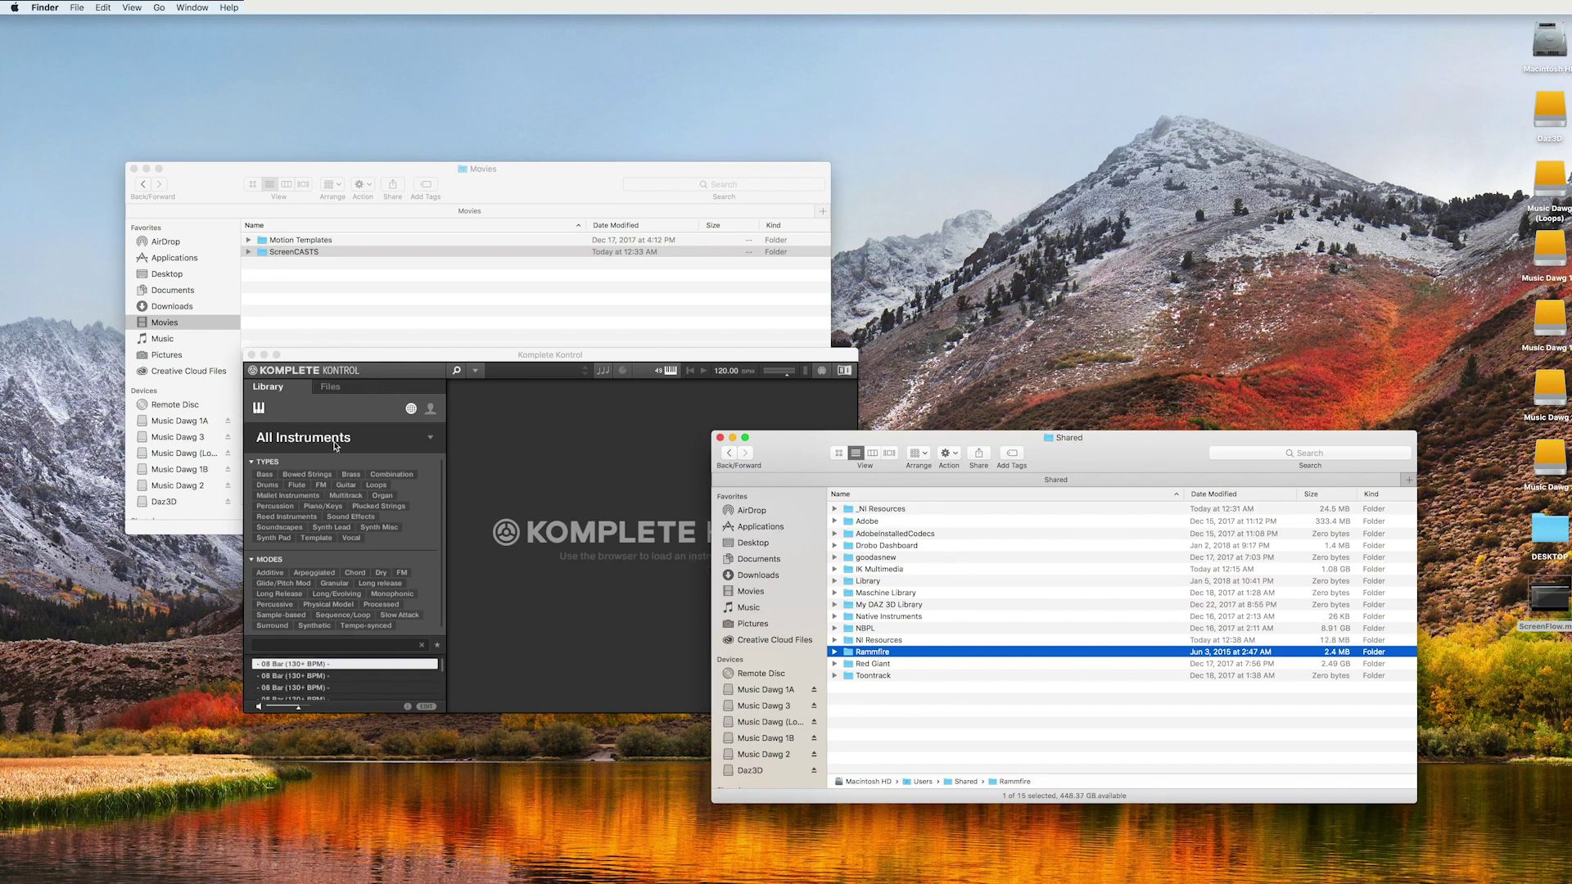
- Scroll through the instrument artwork thumbnails, return to tags, and bring the Shared folder forward
left_click(341, 452)
left_click(340, 438)
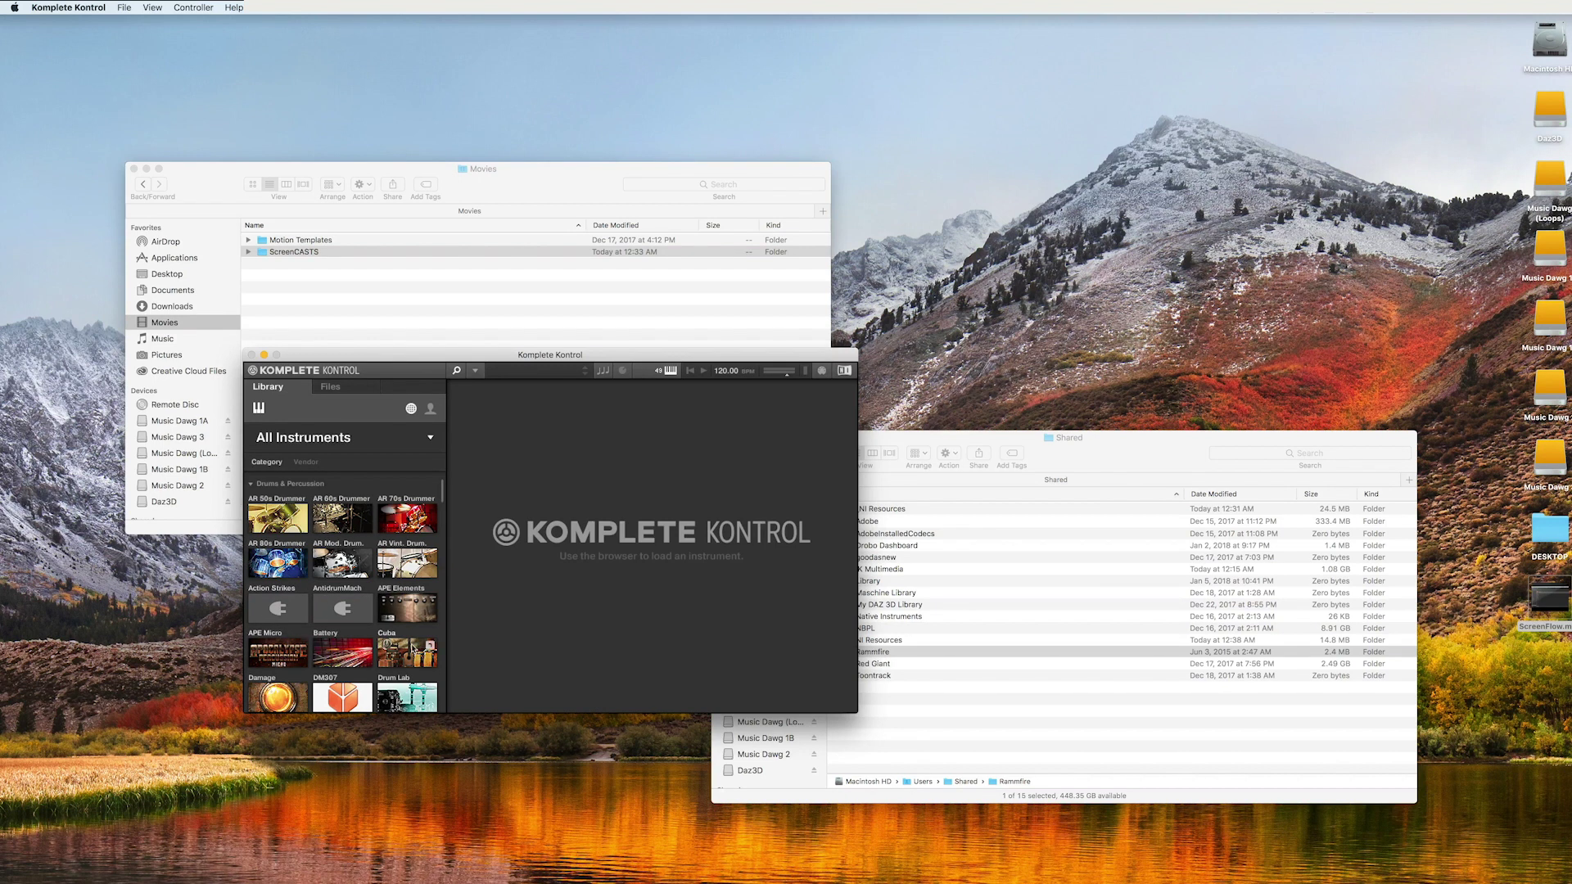
left_click_drag(443, 494, 450, 588)
scroll(451, 588, "down", 5)
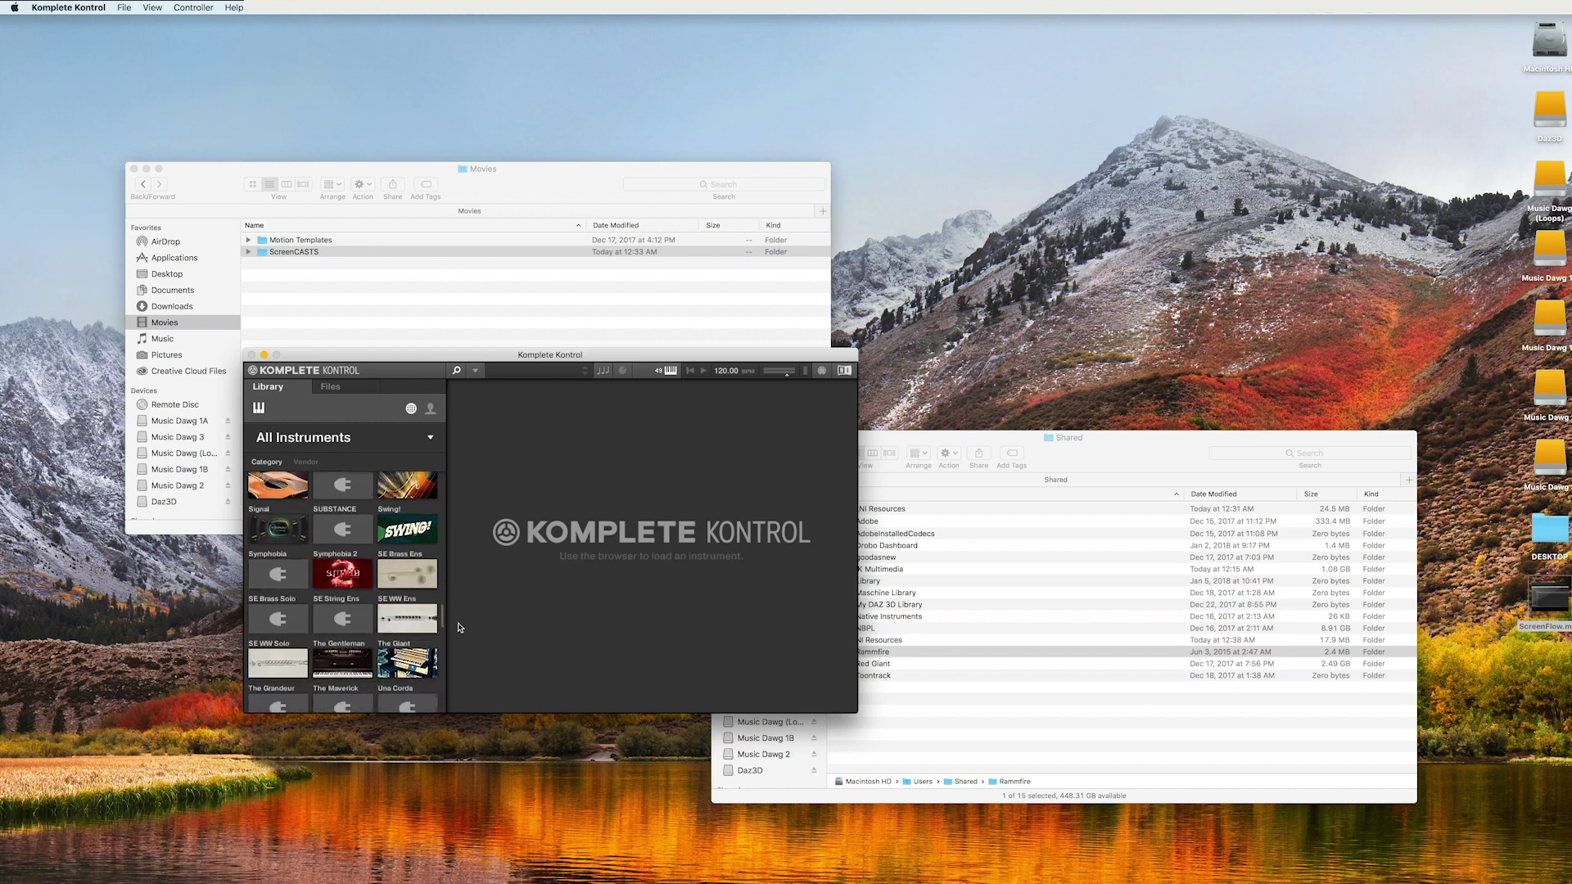
scroll(456, 587, "down", 3)
left_click(272, 439)
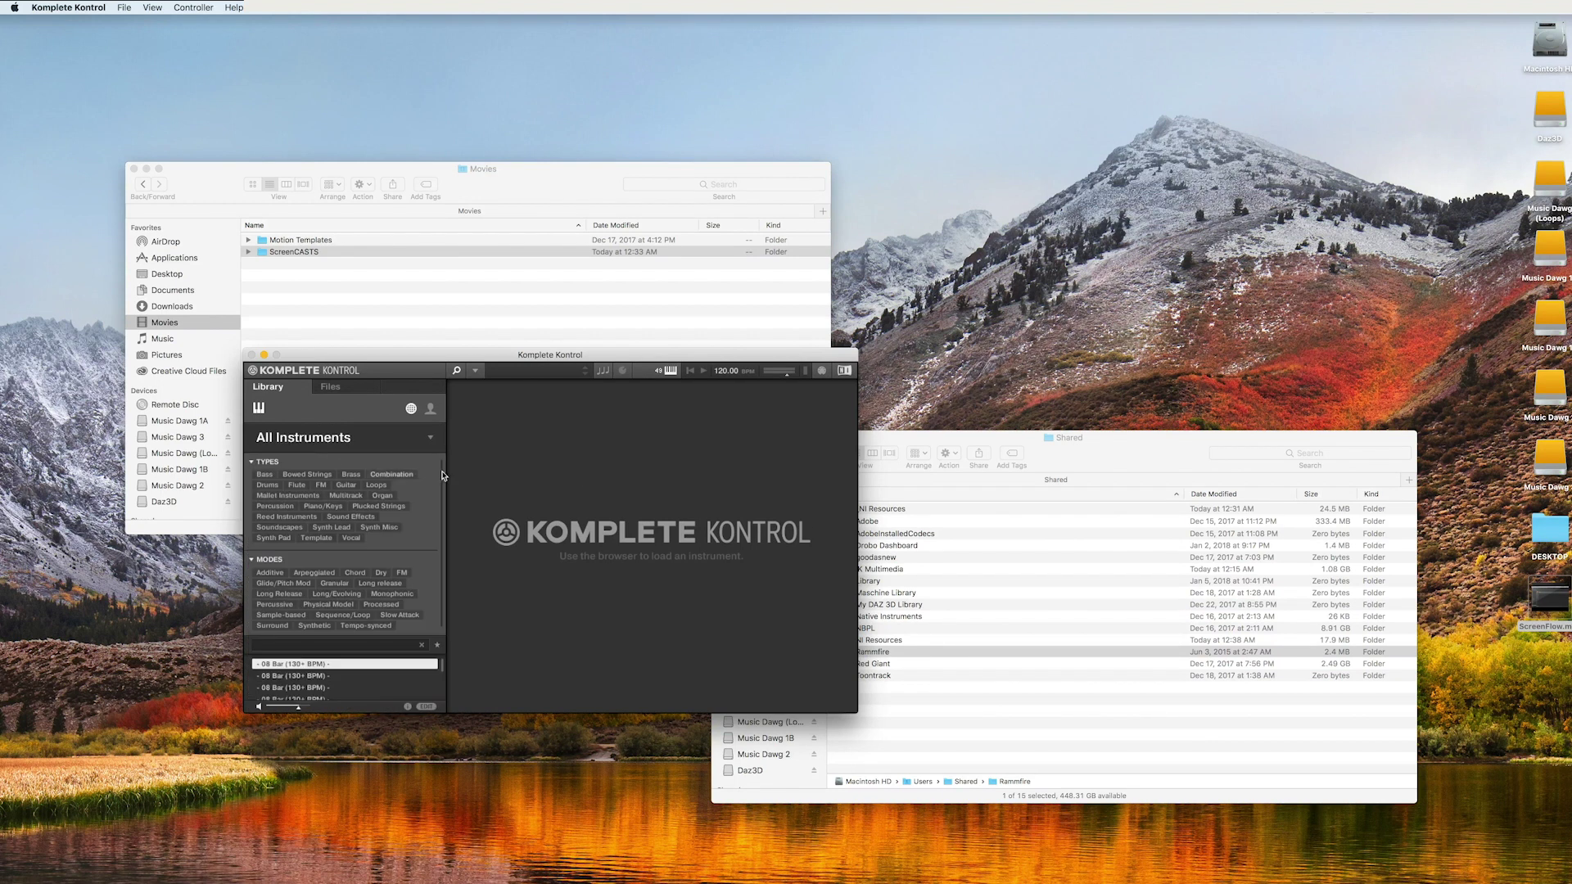
left_click_drag(1135, 447, 1133, 456)
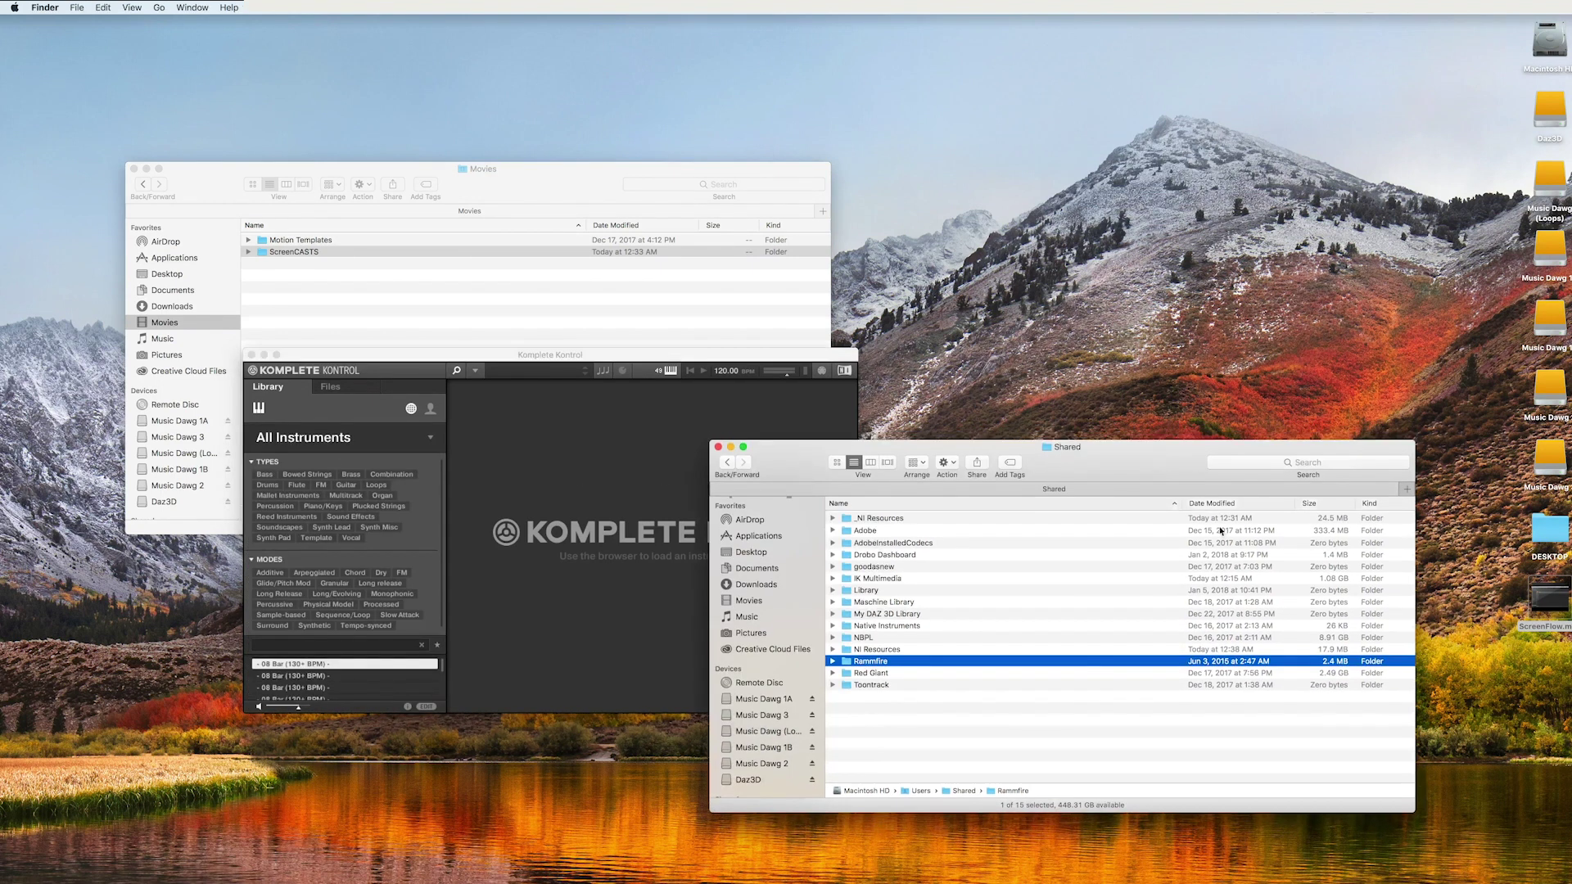
- Select the new NI Resources folder, review Komplete Kontrol's artwork thumbnails, then return to the tag list
left_click(887, 650)
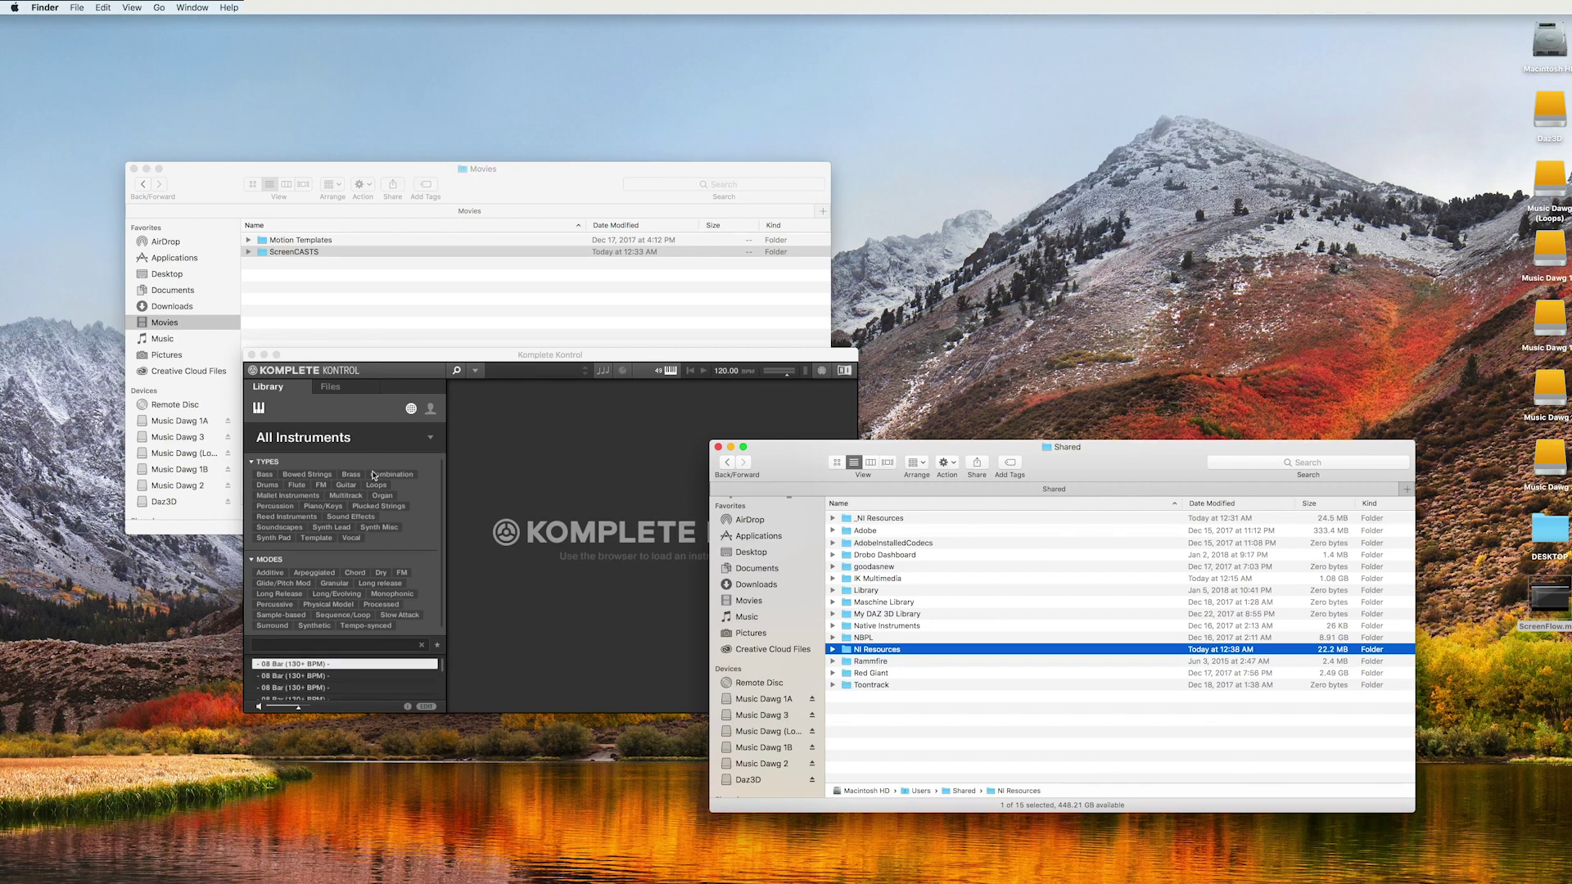
left_click(345, 441)
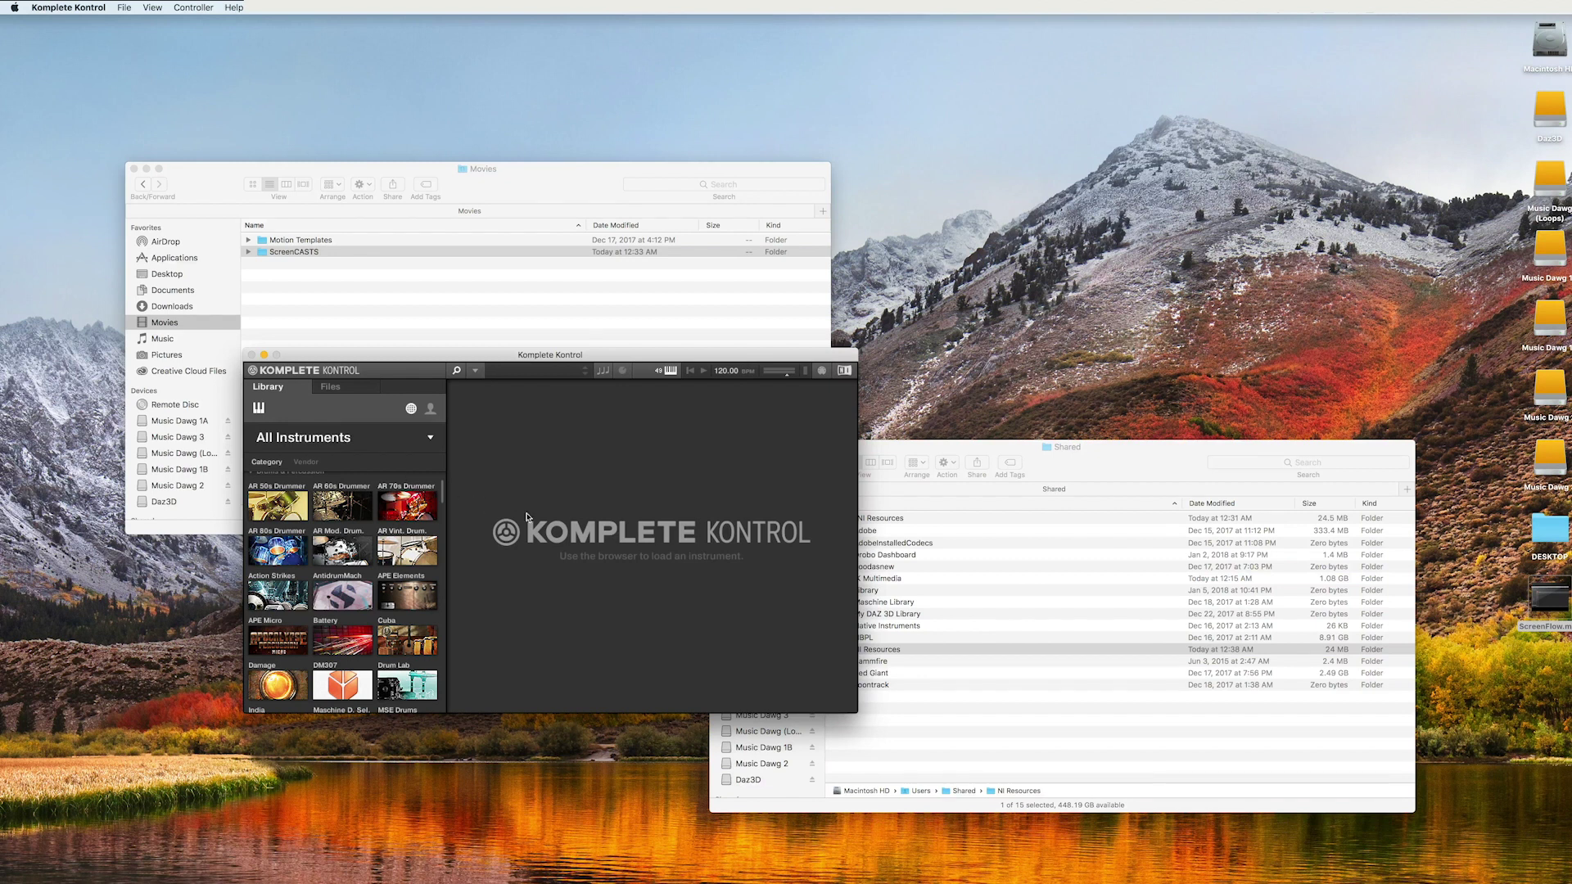
left_click_drag(444, 491, 406, 453)
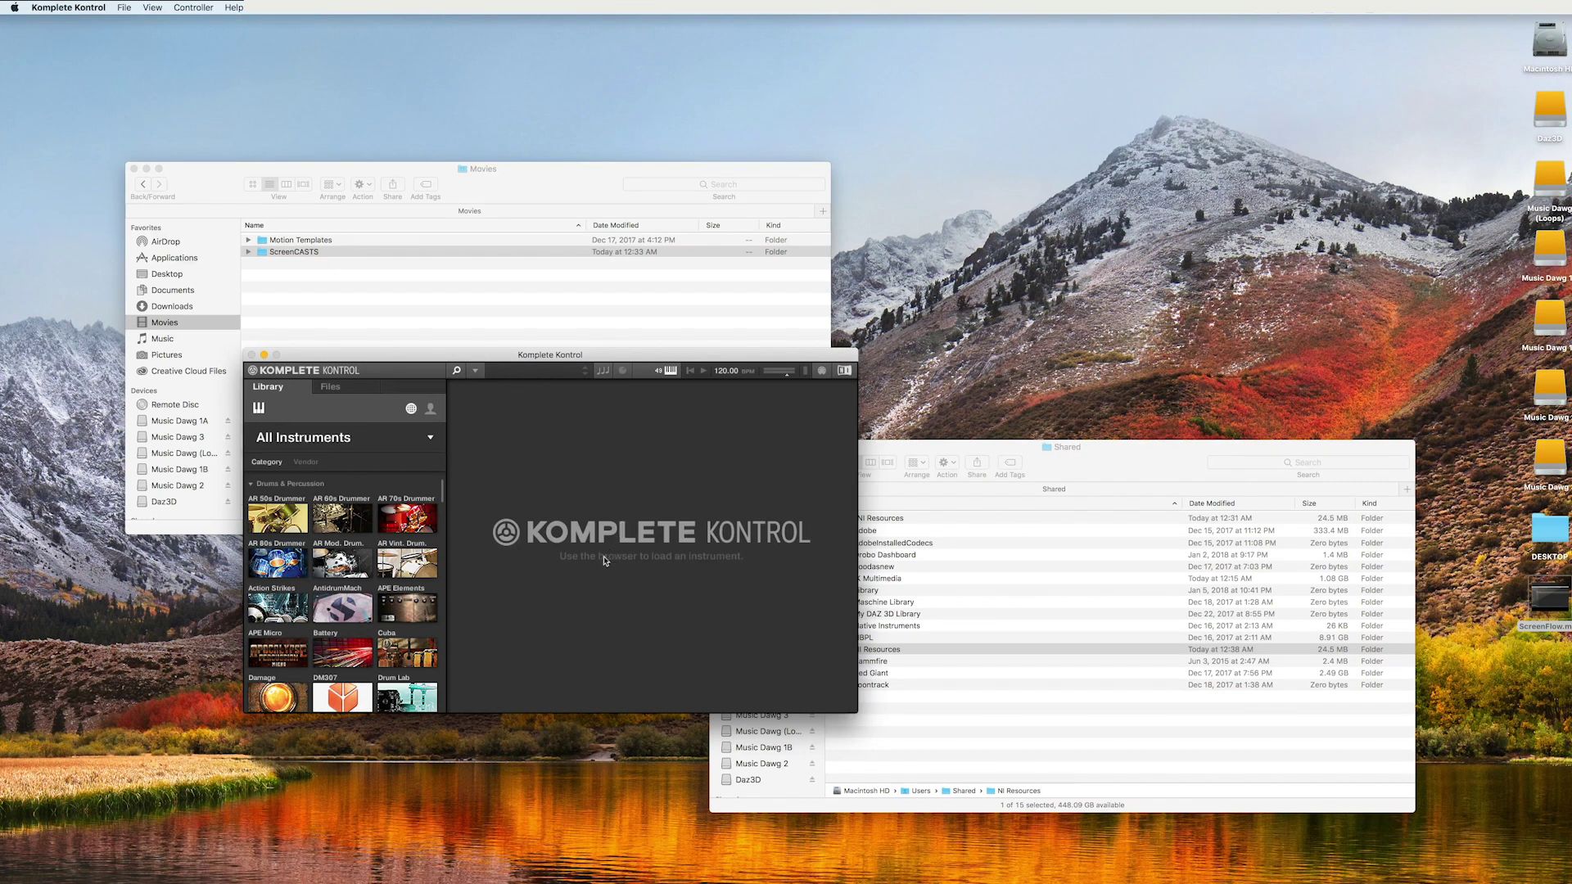
left_click_drag(362, 364, 358, 364)
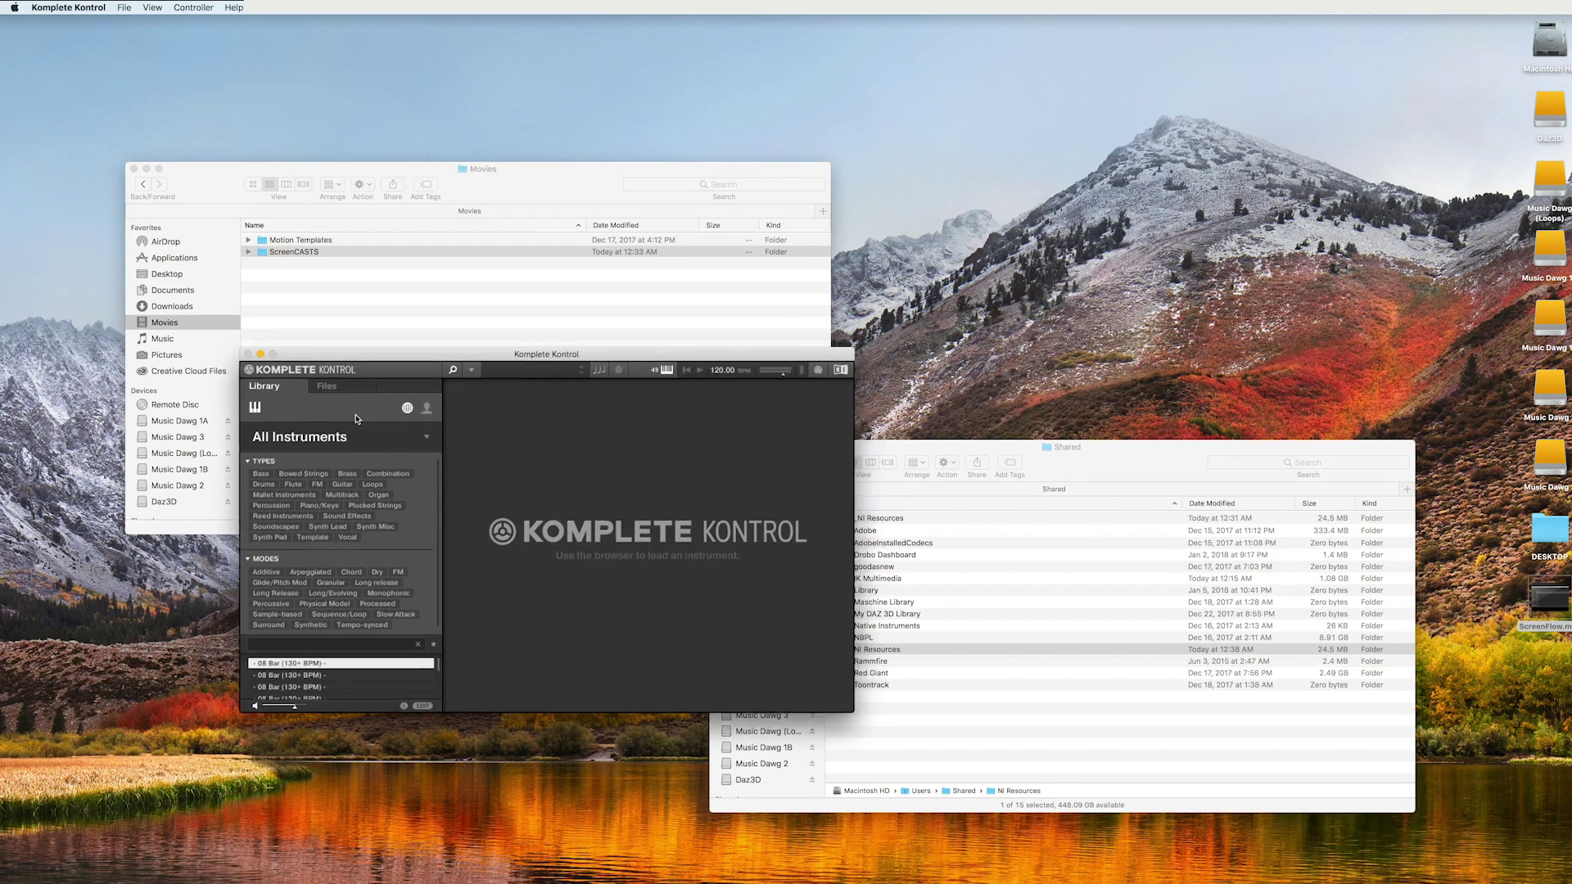